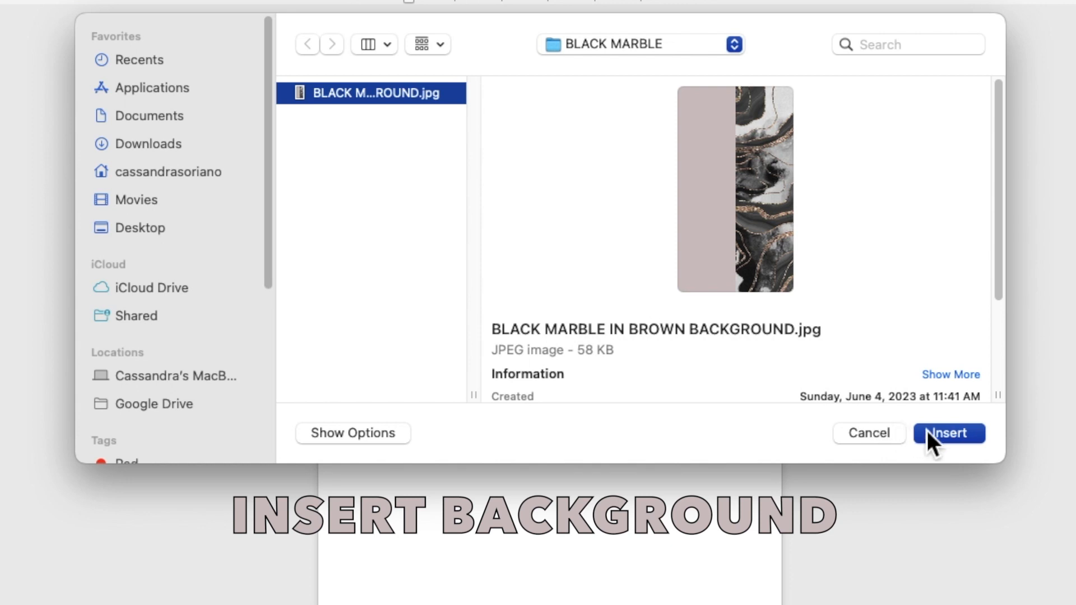
- Insert the marble picture, set it behind the text, and move it up and right
{"action": "left_click", "coordinate": [936, 432]}
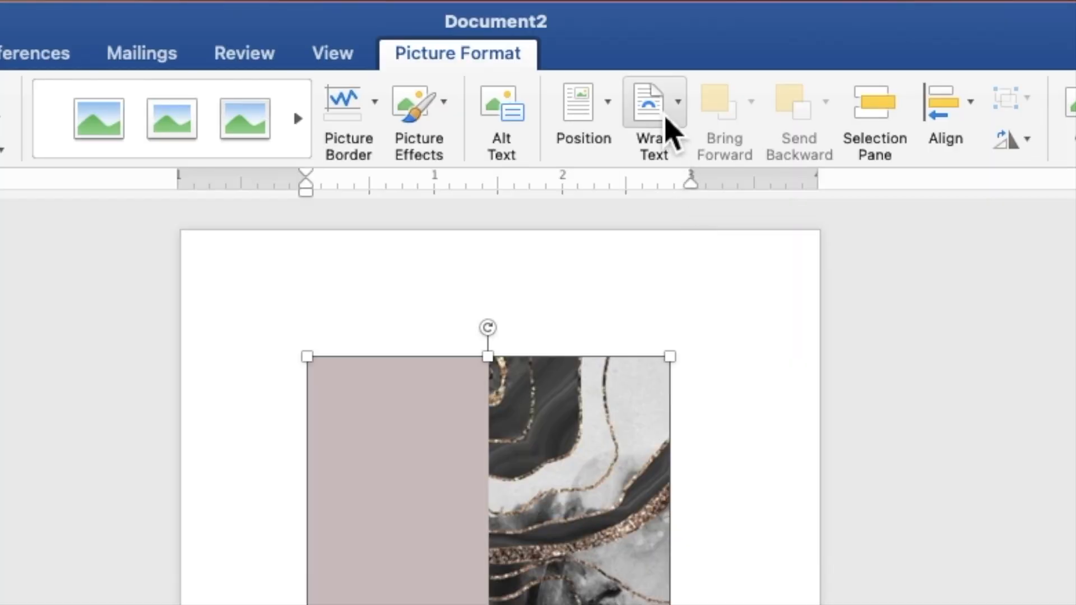
{"action": "left_click", "coordinate": [629, 40]}
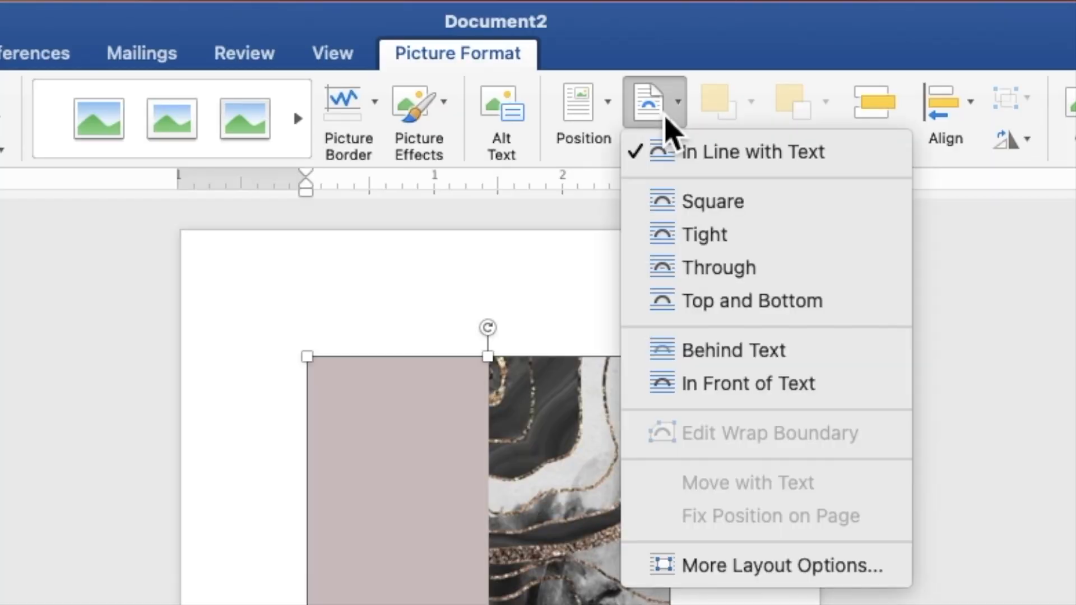
{"action": "left_click", "coordinate": [717, 349]}
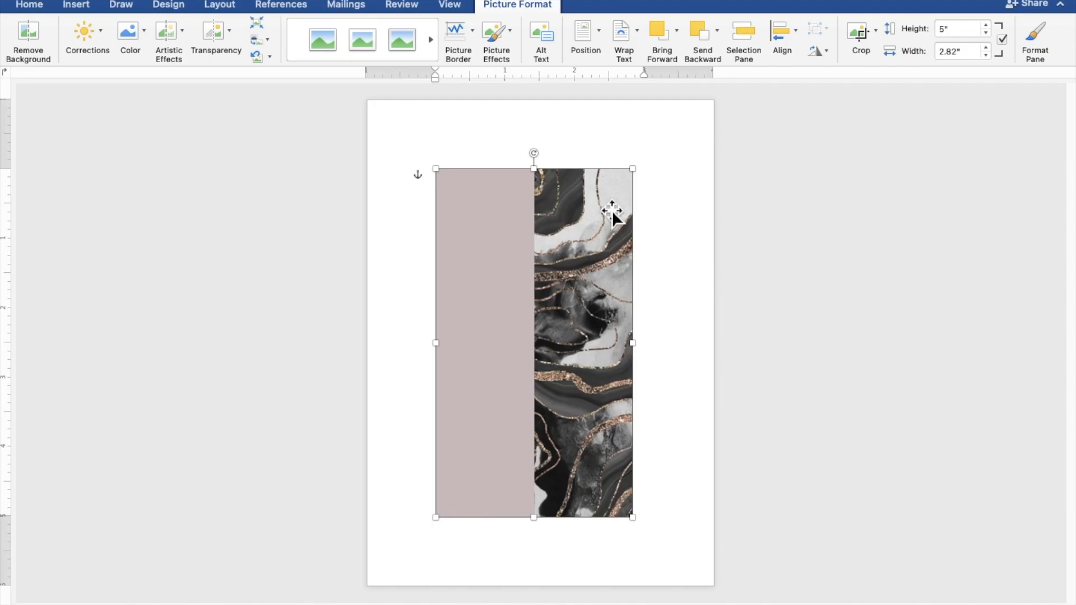
{"action": "left_click_drag", "start_coordinate": [587, 221], "coordinate": [656, 184]}
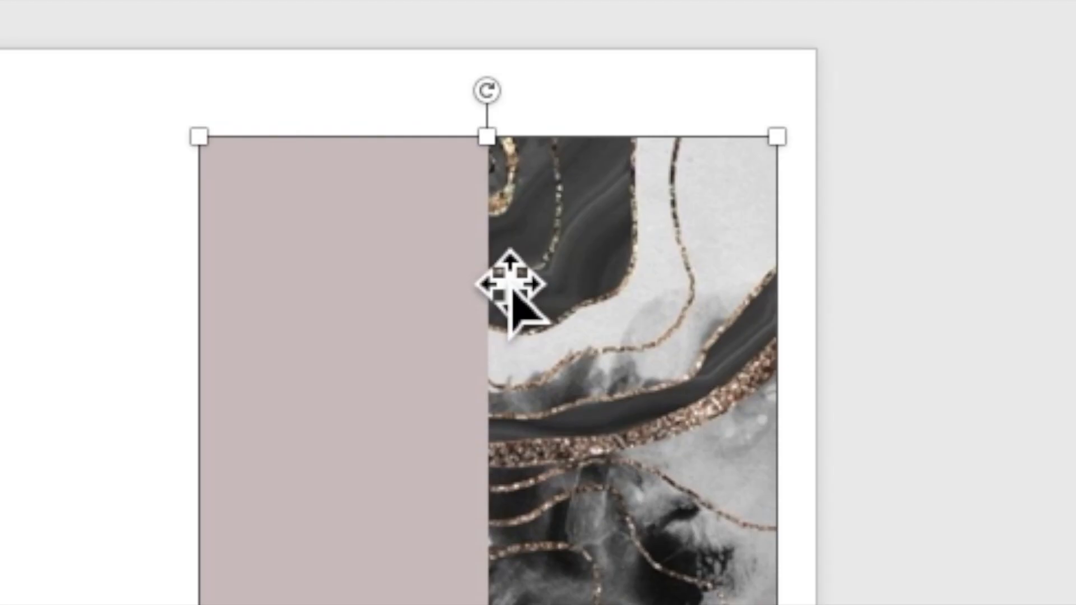
- Duplicate the marble picture and shift the copy left and down, overlapping the original
{"action": "right_click", "coordinate": [603, 169]}
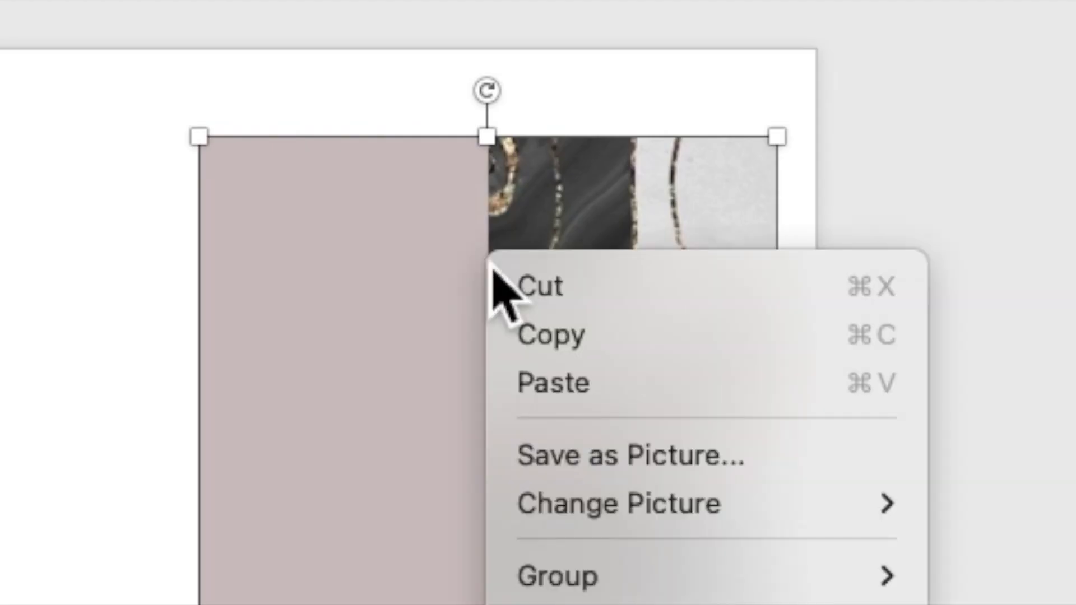
{"action": "left_click", "coordinate": [539, 336]}
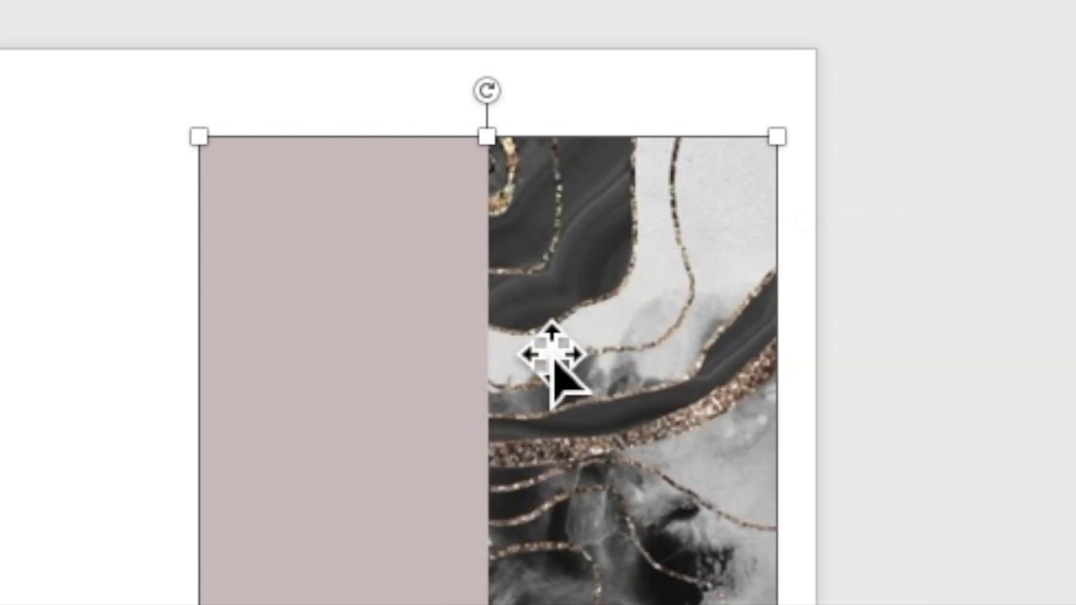
{"action": "right_click", "coordinate": [468, 249]}
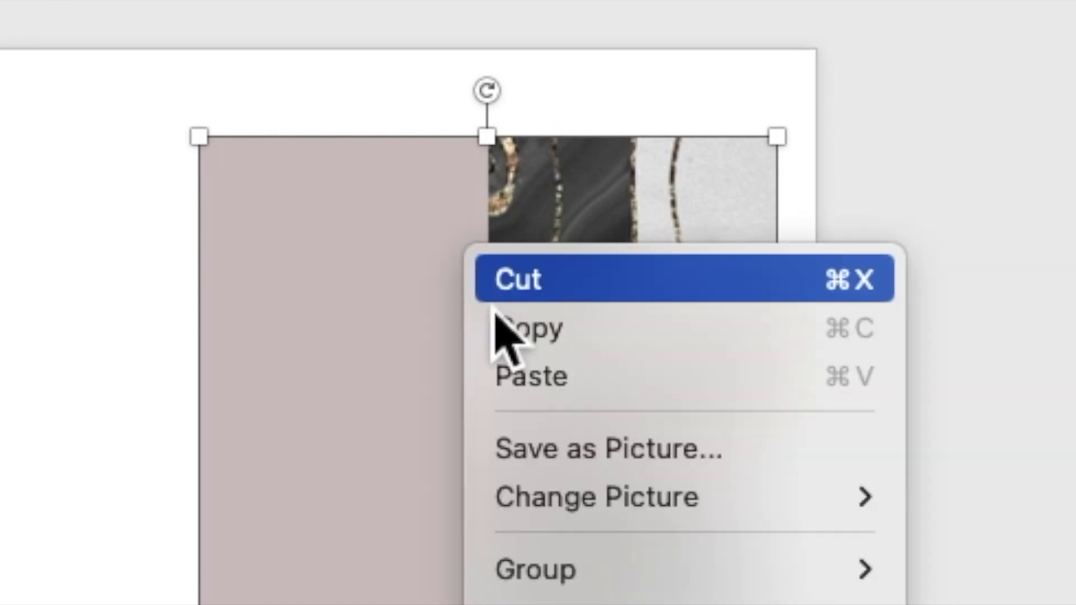
{"action": "left_click", "coordinate": [533, 382]}
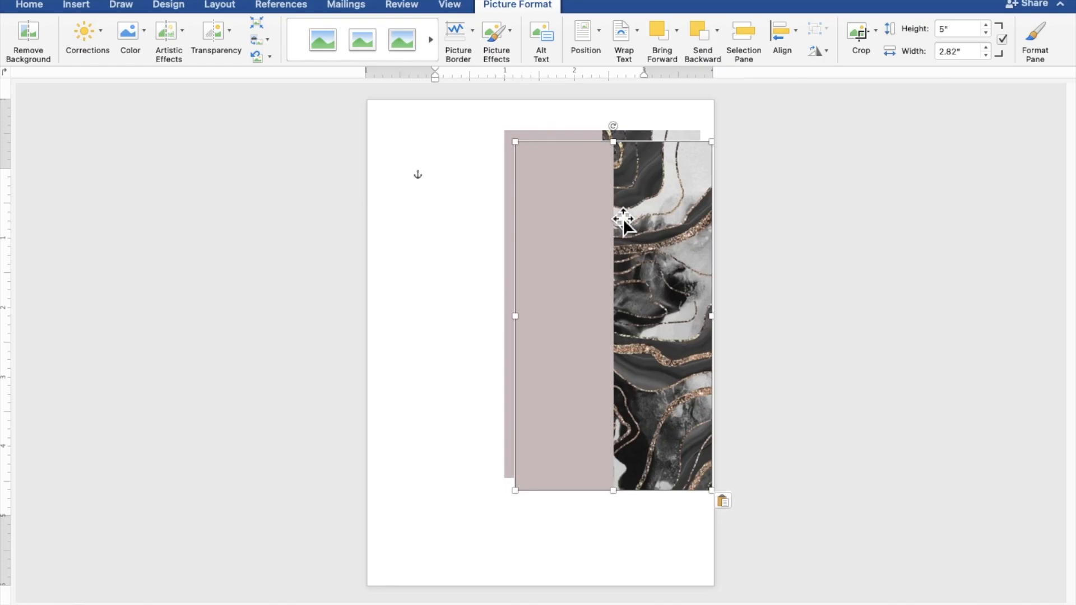
{"action": "left_click_drag", "start_coordinate": [624, 218], "coordinate": [512, 252]}
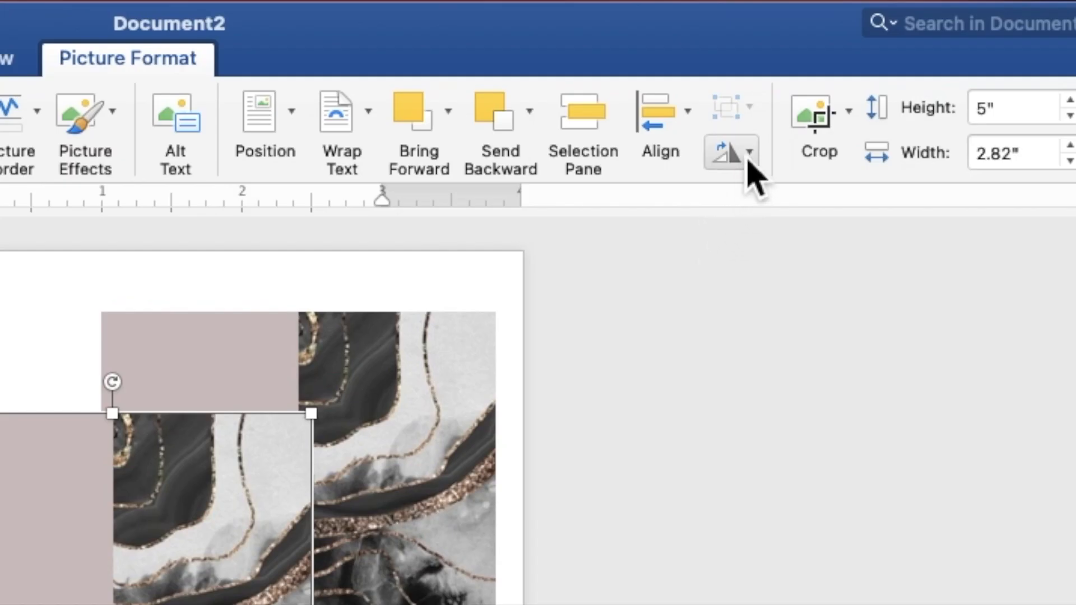
- Flip the duplicate horizontally, move it top-left, and enlarge it to about 3.62" × 6.44"
{"action": "left_click", "coordinate": [826, 51]}
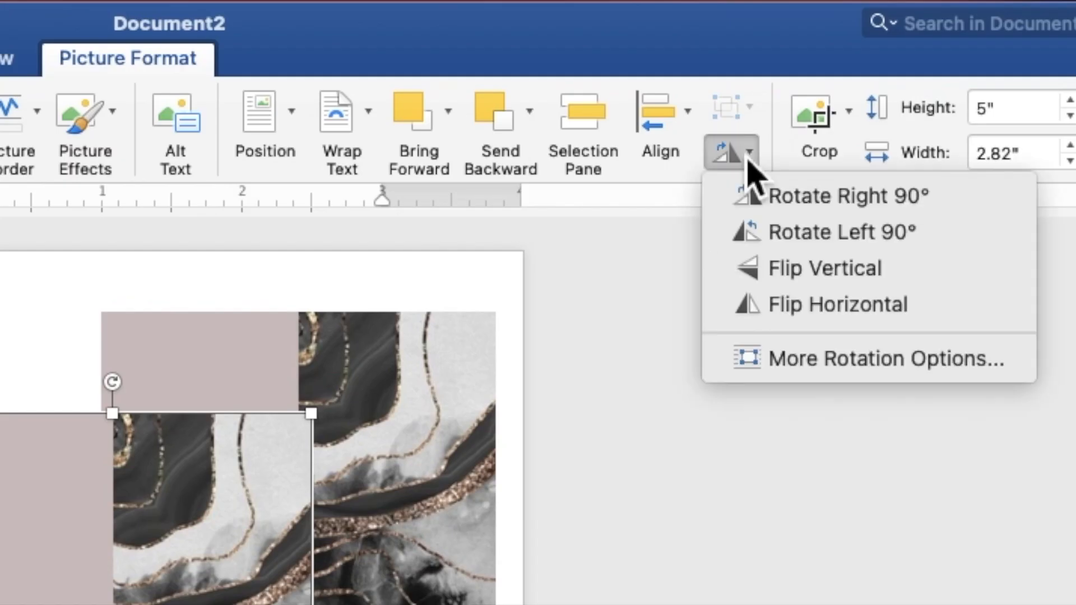
{"action": "left_click", "coordinate": [763, 313]}
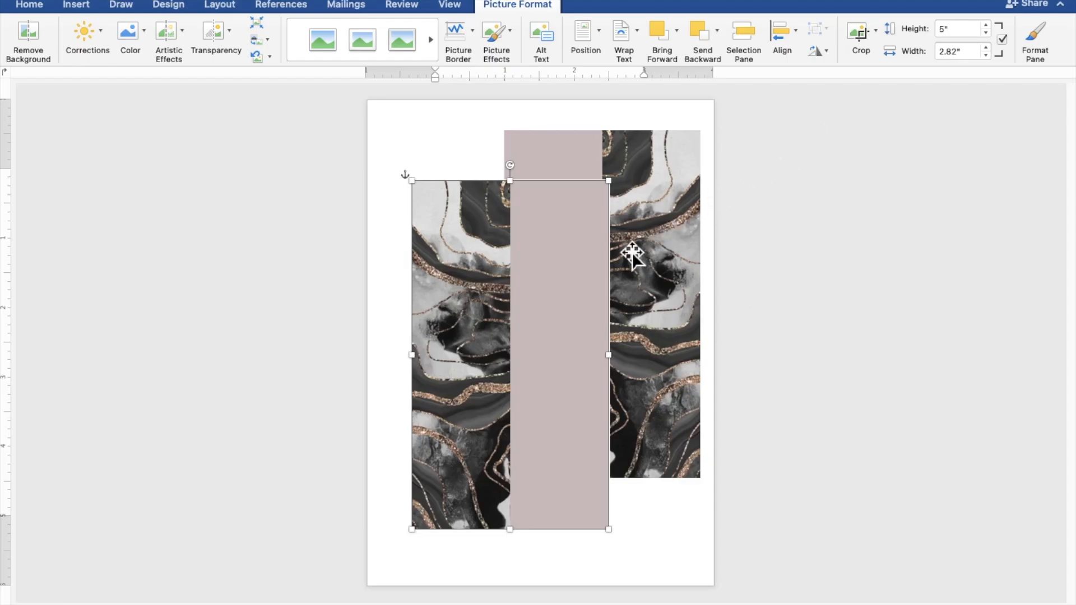
{"action": "left_click_drag", "start_coordinate": [544, 284], "coordinate": [499, 201]}
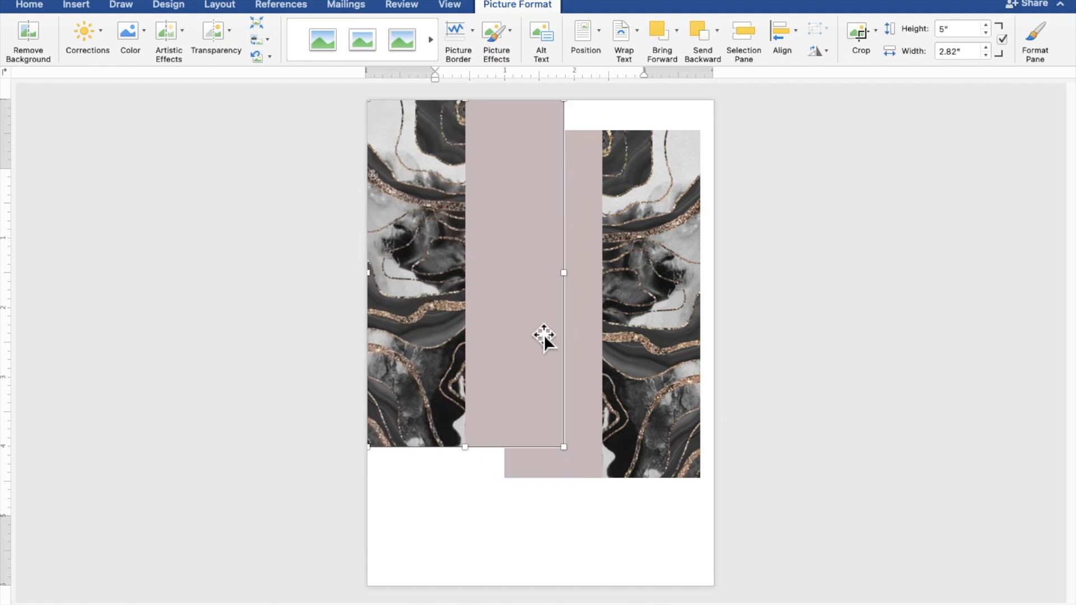
{"action": "left_click_drag", "start_coordinate": [577, 461], "coordinate": [641, 589]}
- Move the other picture further right and enlarge it to cover the page's right side
{"action": "left_click", "coordinate": [674, 449]}
{"action": "left_click_drag", "start_coordinate": [677, 435], "coordinate": [808, 405]}
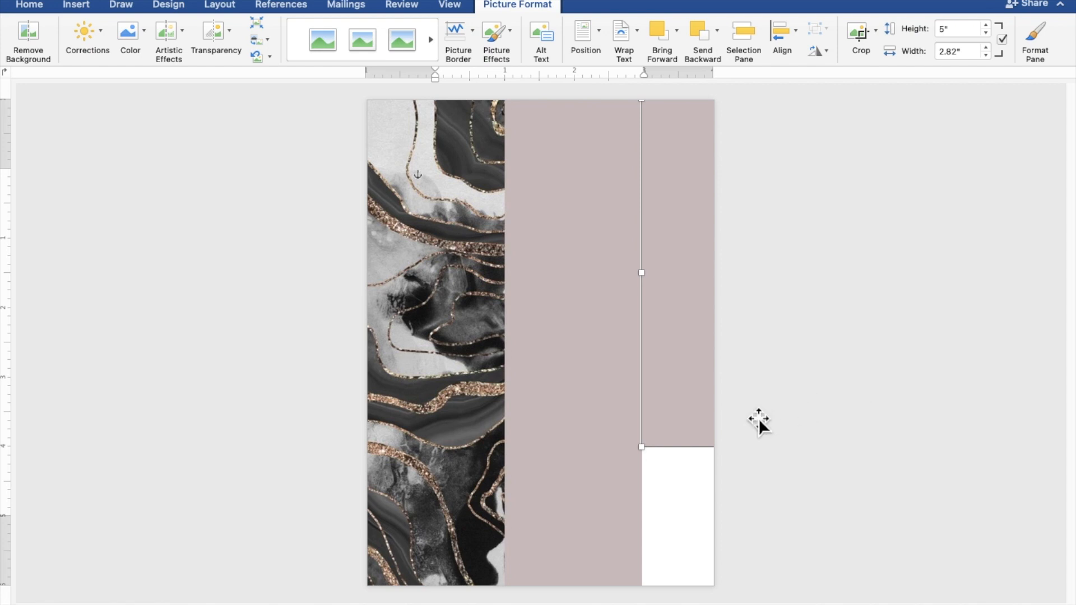
{"action": "left_click_drag", "start_coordinate": [649, 461], "coordinate": [713, 517]}
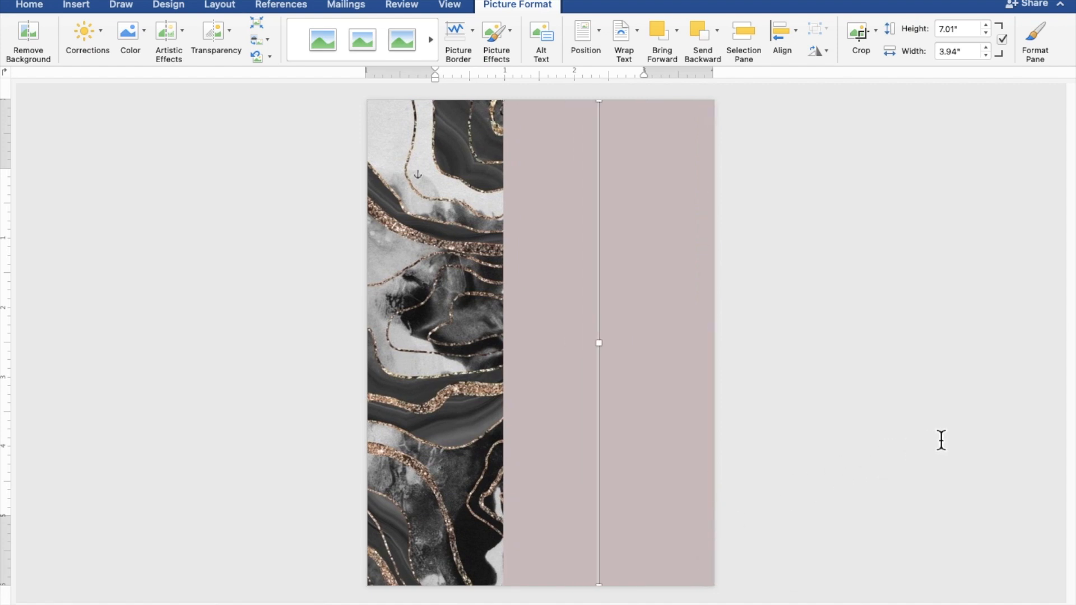
{"action": "left_click", "coordinate": [964, 436]}
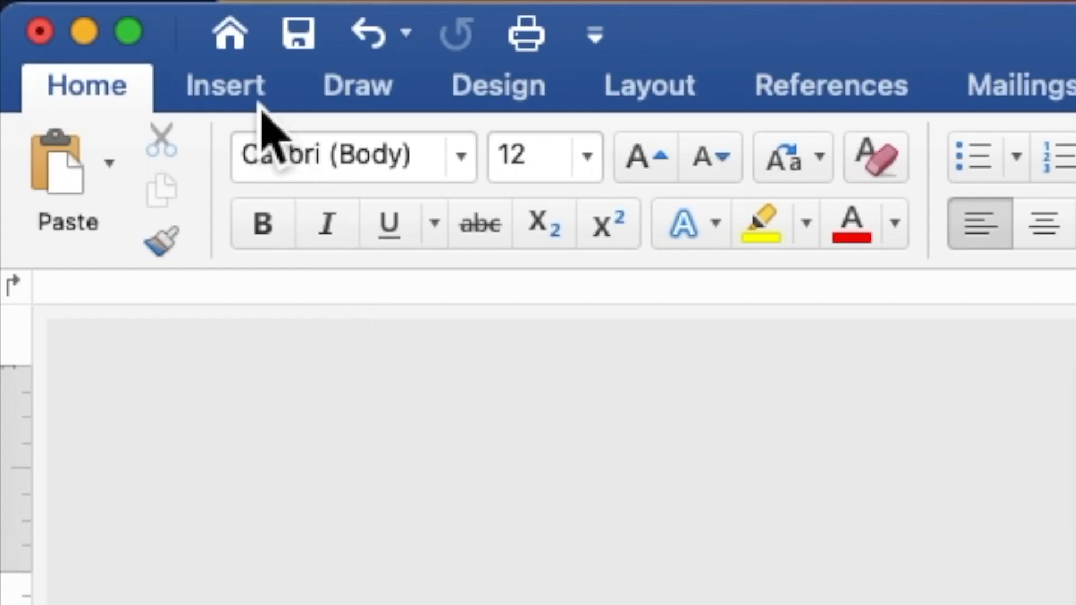
- Draw a tall rectangle over the mauve area, widen it leftward, and enable Add Text
{"action": "left_click", "coordinate": [258, 105]}
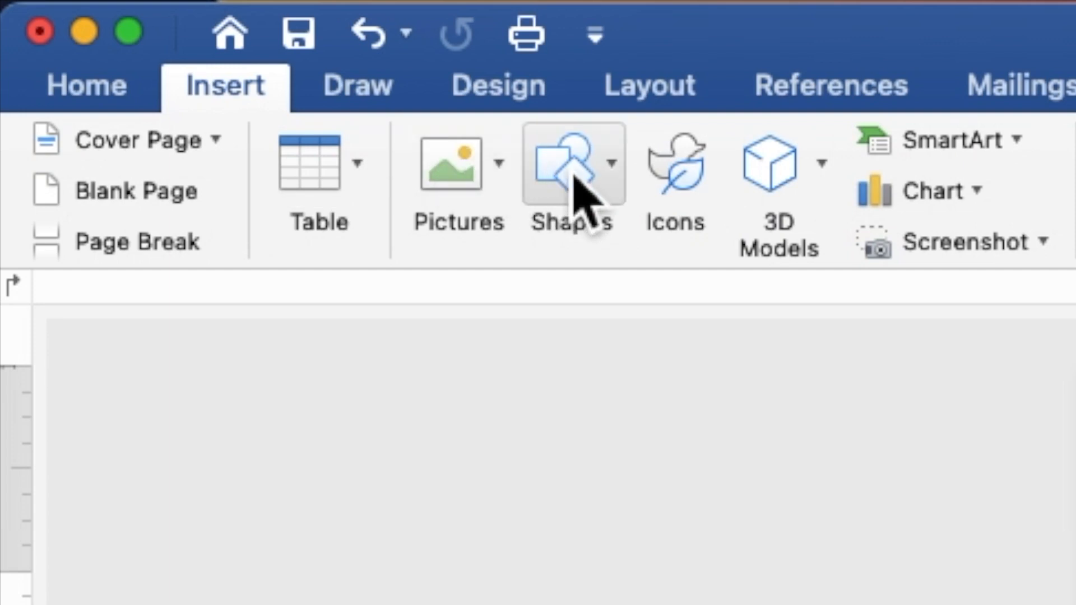
{"action": "left_click", "coordinate": [569, 199]}
{"action": "left_click", "coordinate": [786, 312]}
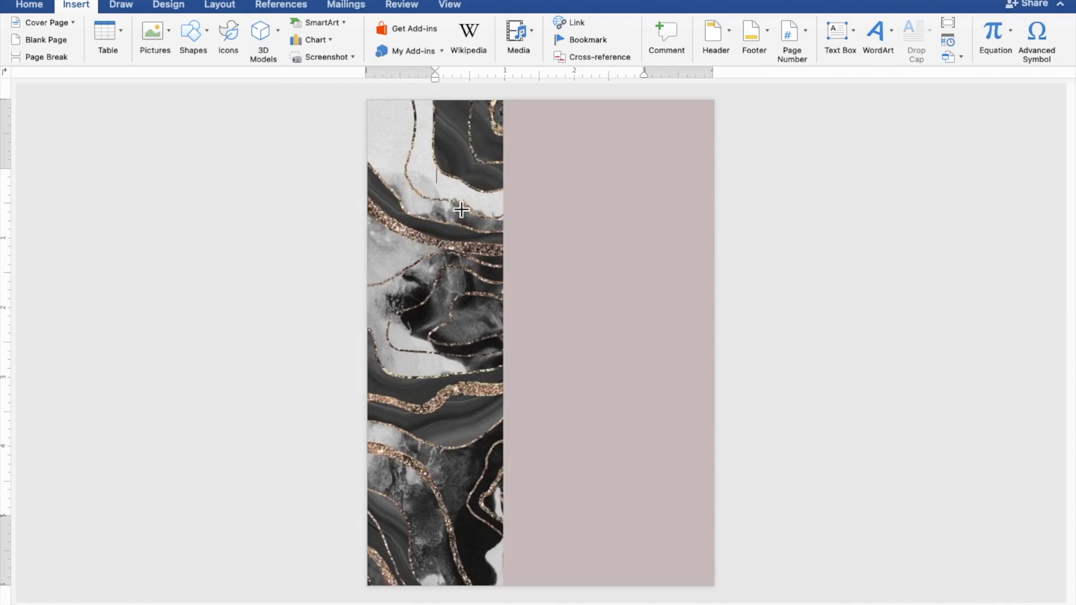
{"action": "left_click_drag", "start_coordinate": [498, 225], "coordinate": [710, 555]}
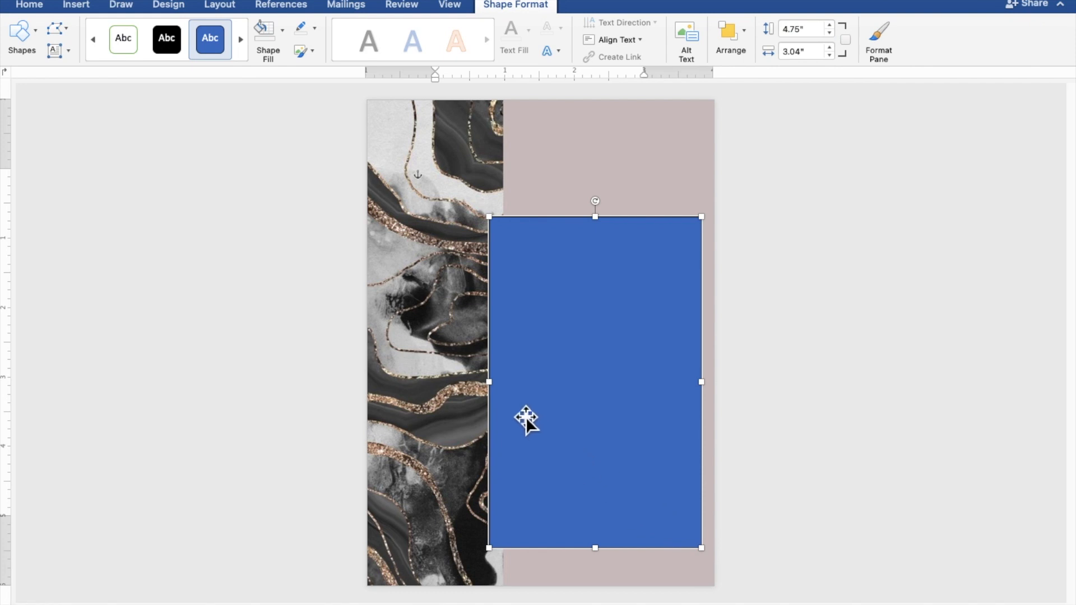
{"action": "left_click_drag", "start_coordinate": [496, 388], "coordinate": [391, 386]}
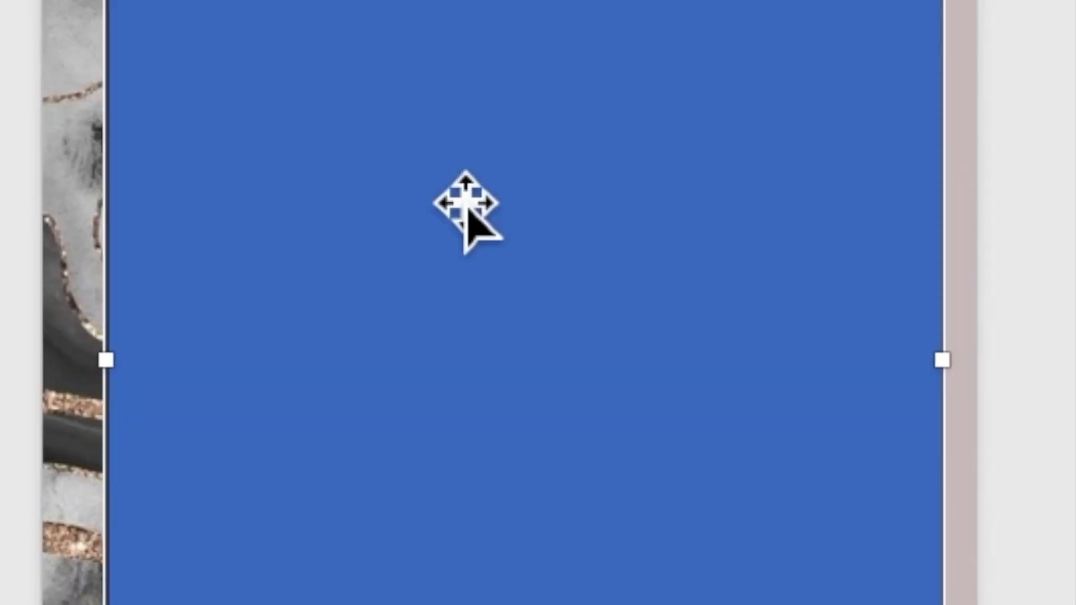
{"action": "right_click", "coordinate": [517, 314]}
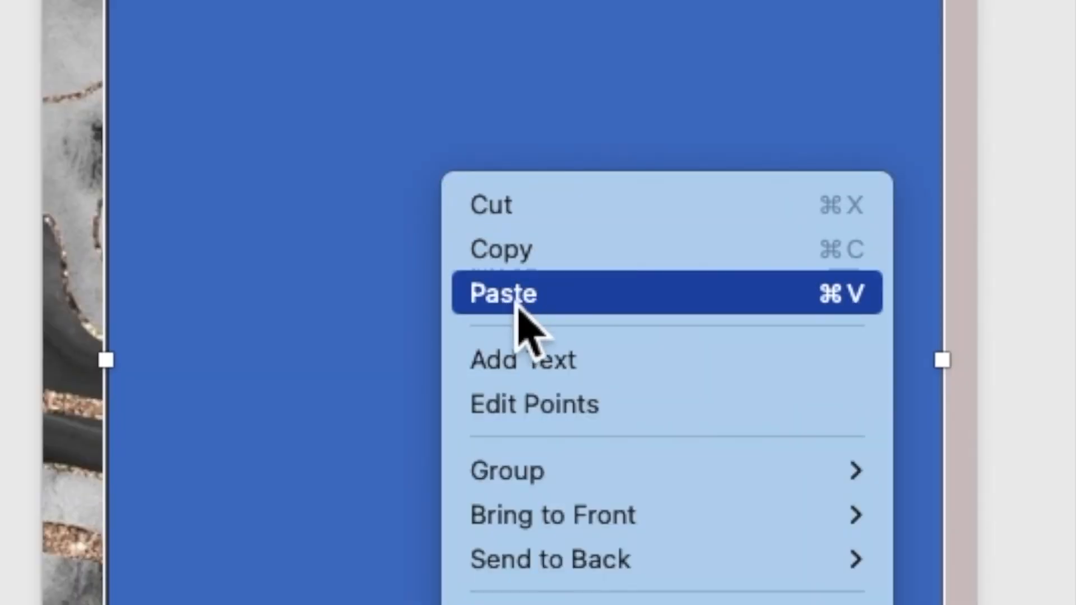
{"action": "left_click", "coordinate": [541, 364]}
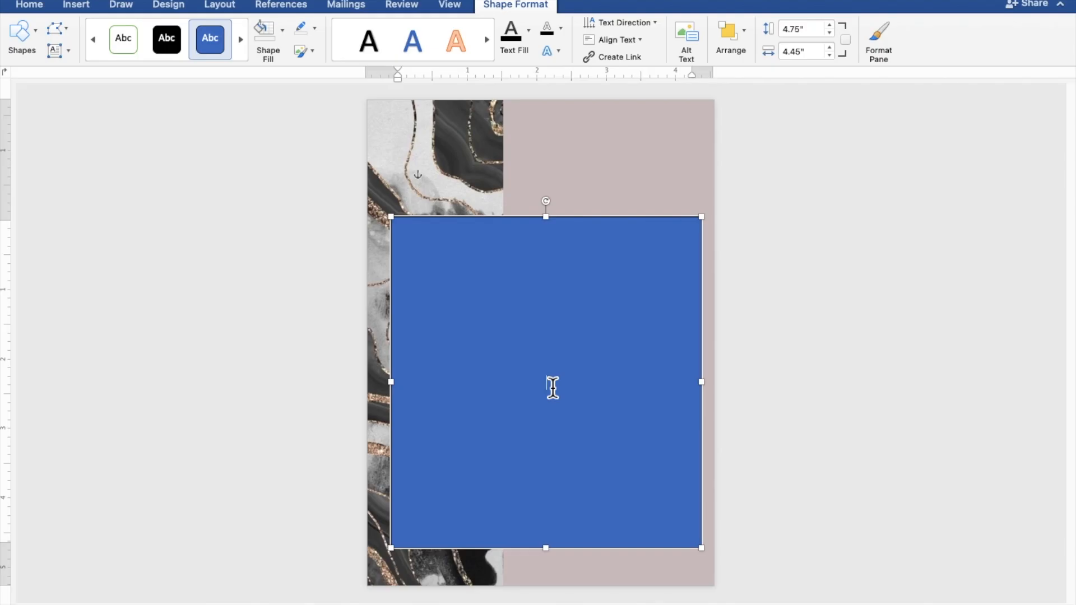
{"action": "scroll", "coordinate": [552, 388], "scroll_direction": "up", "scroll_amount": 5}
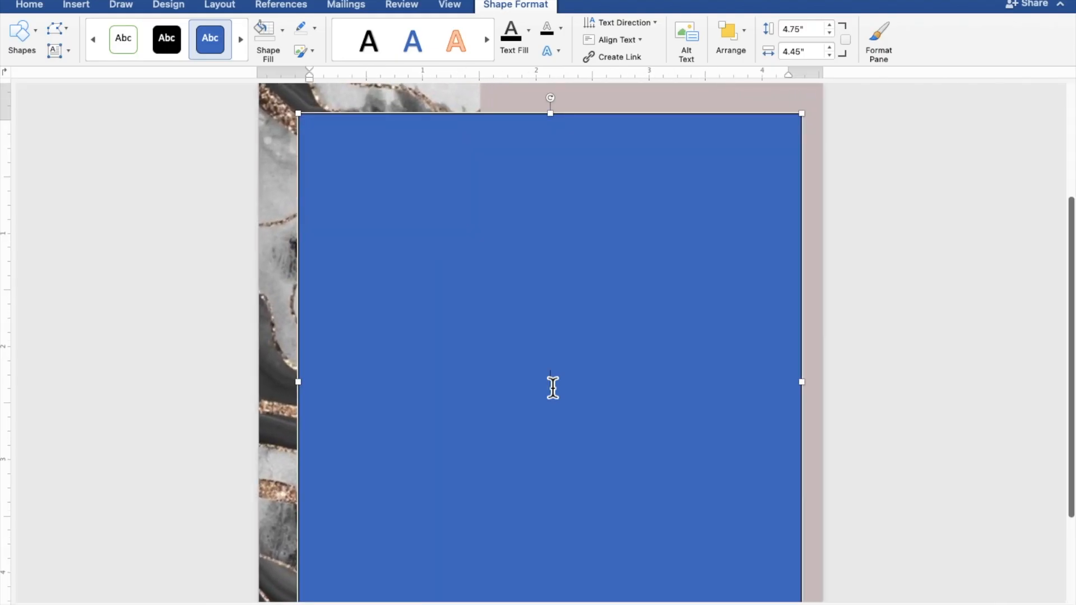
{"action": "scroll", "coordinate": [553, 388], "scroll_direction": "down", "scroll_amount": 2}
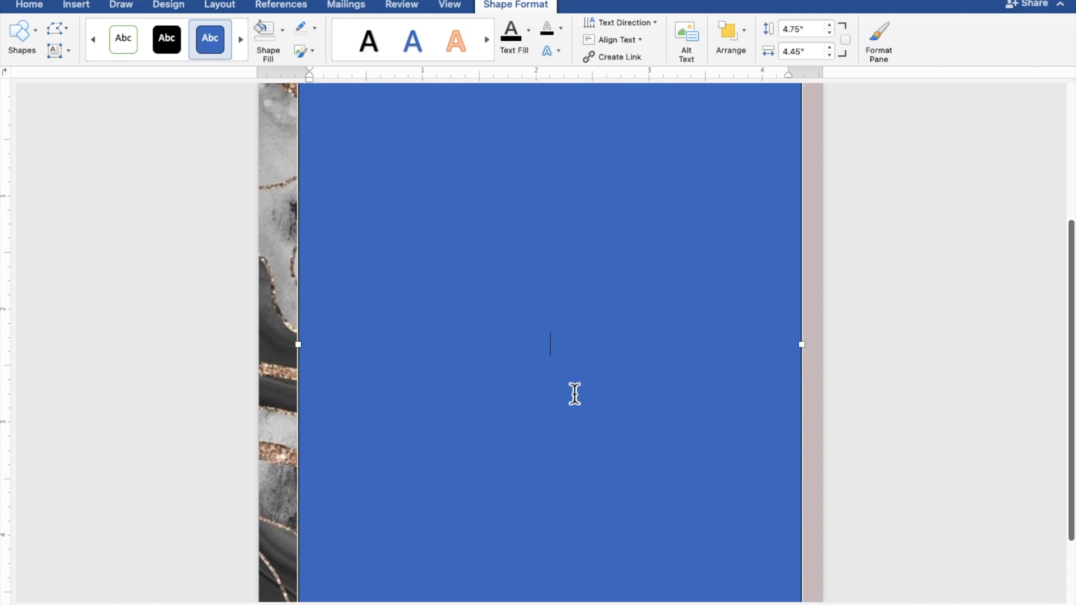
- Type TOGETHER WITH THEIR FAMILIES, the groom's name, AND, and the bride's name on separate lines
{"action": "type", "text": "TOGETHER "}
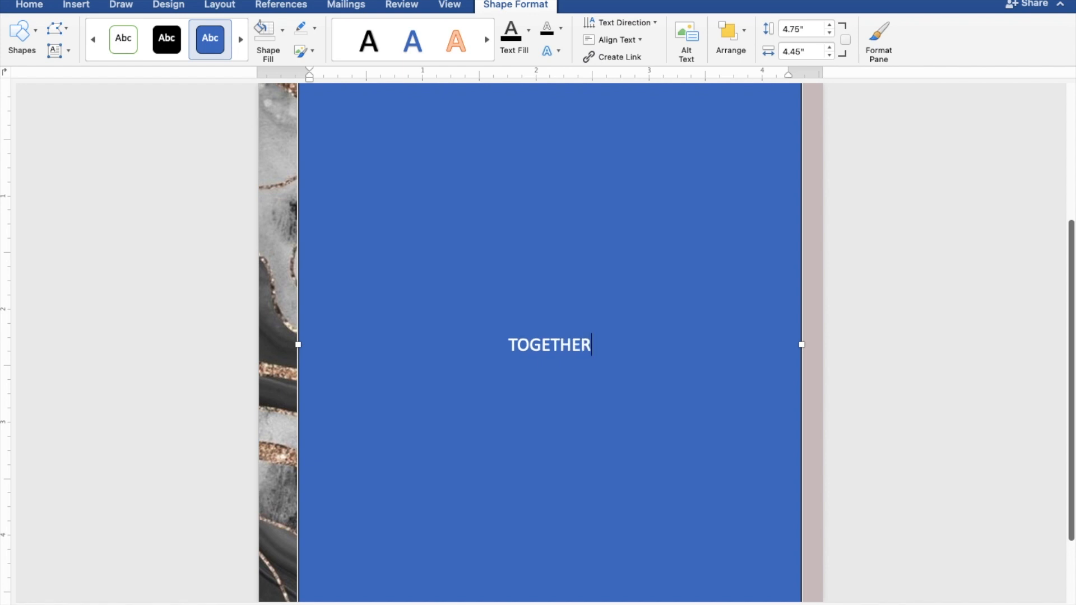
{"action": "type", "text": "WITH"}
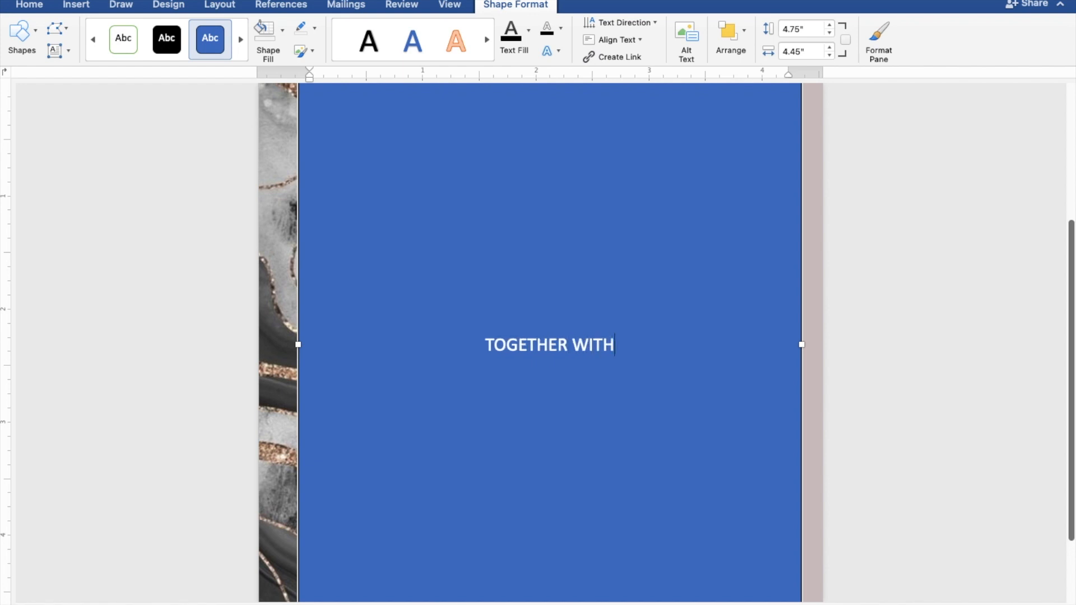
{"action": "type", "text": " THE"}
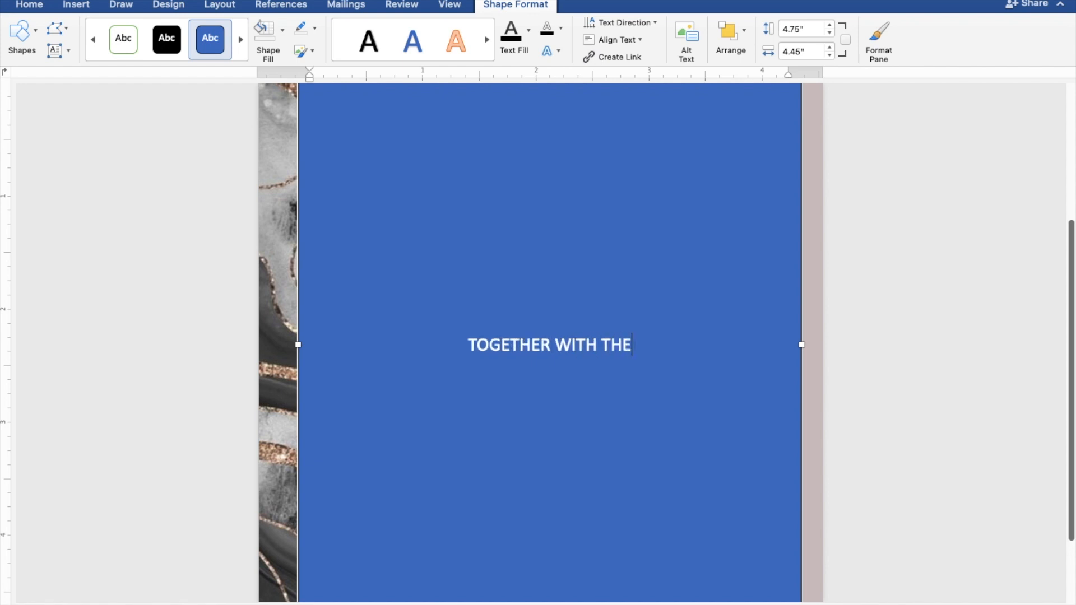
{"action": "type", "text": "IR F"}
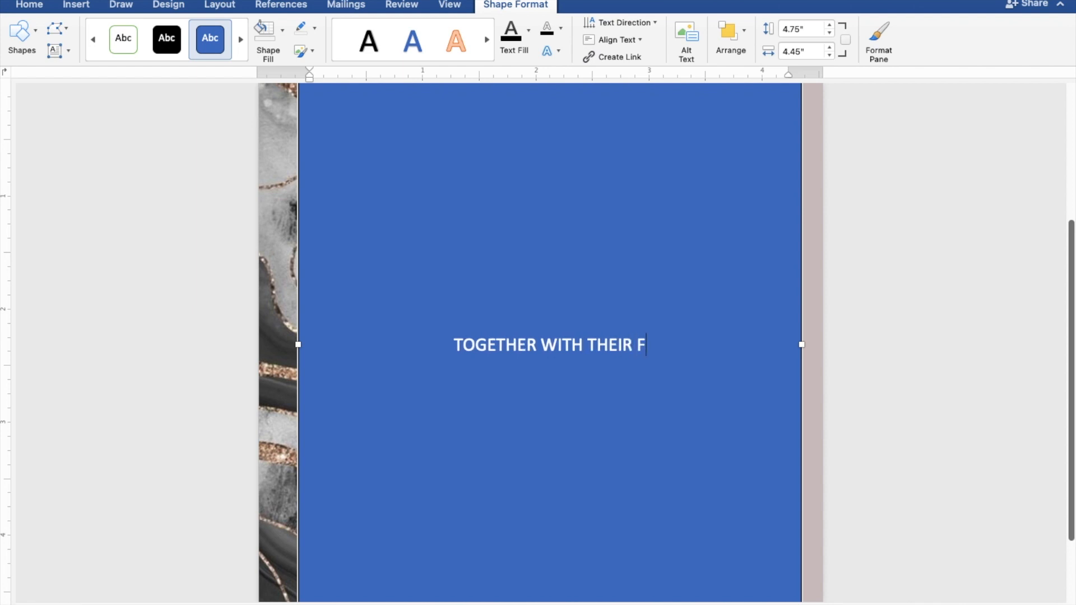
{"action": "type", "text": "AMILIES"}
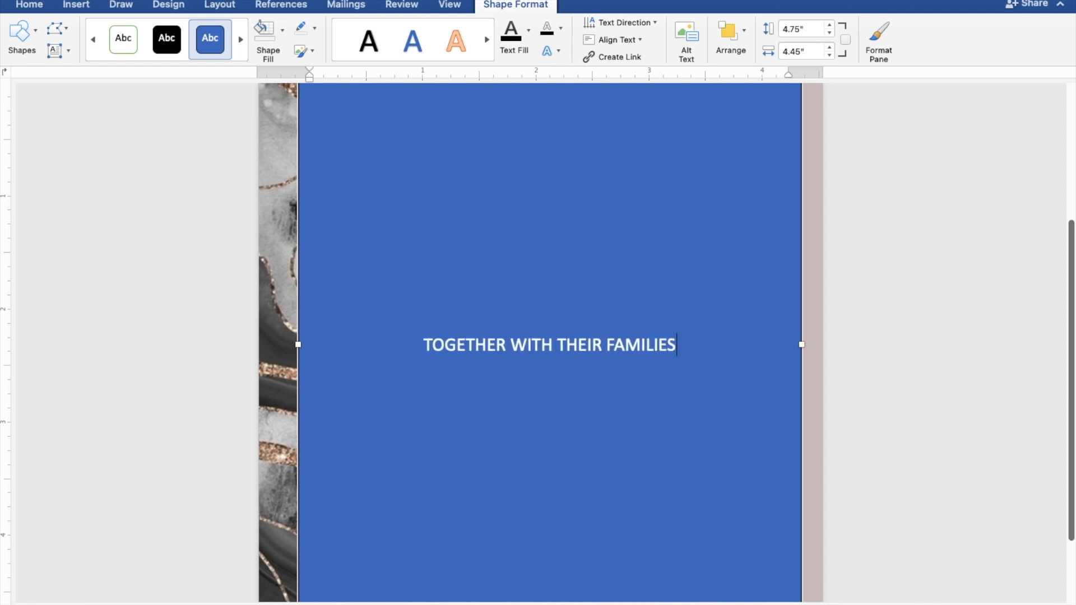
{"action": "key", "text": "Return"}
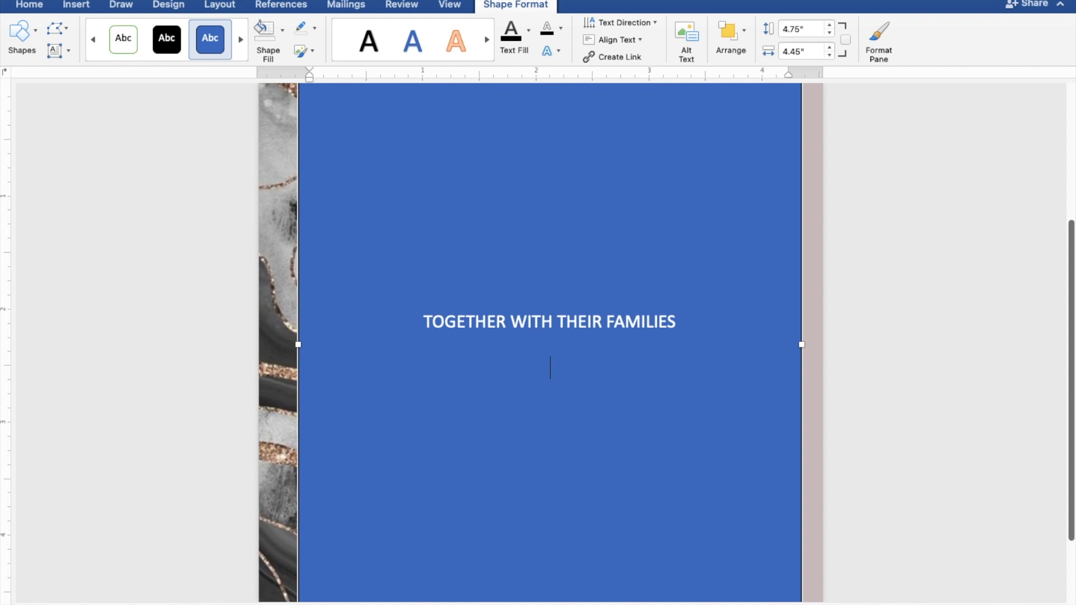
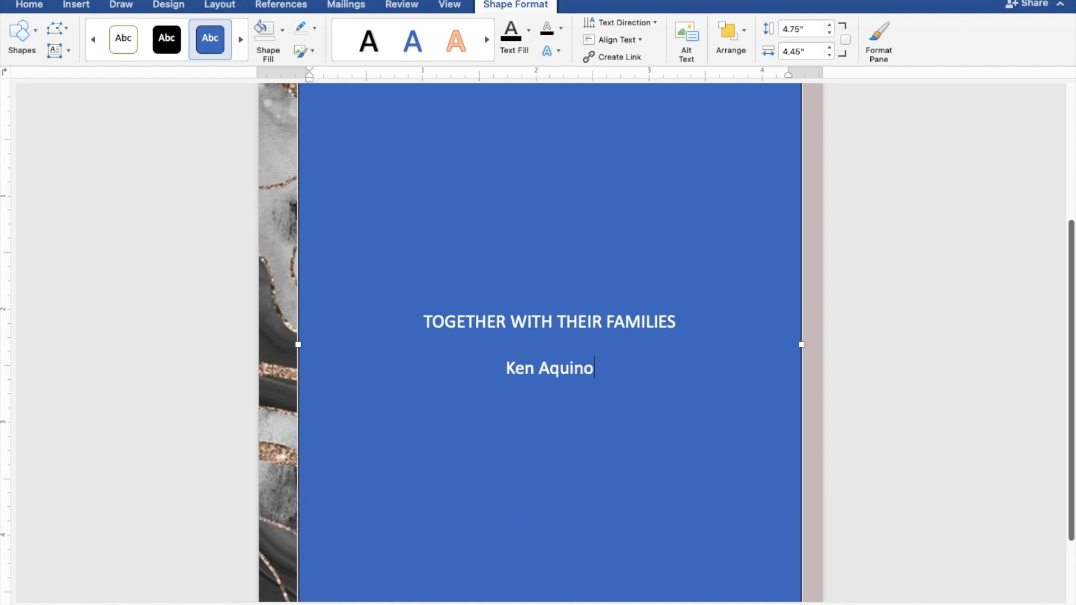
{"action": "key", "text": "Return"}
{"action": "type", "text": "AND"}
{"action": "key", "text": "Return"}
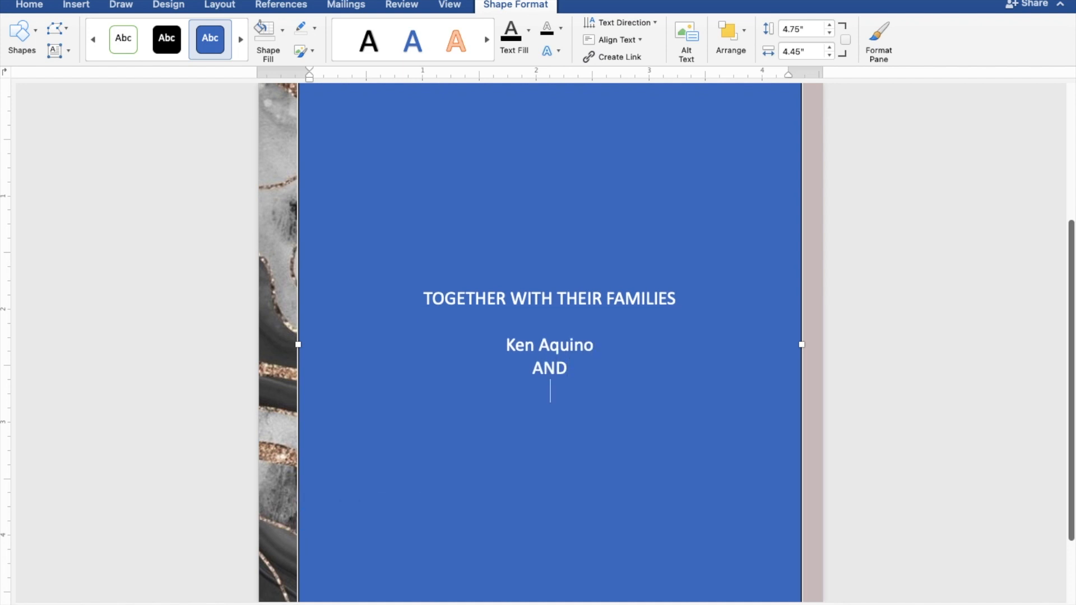
{"action": "key", "text": "Return"}
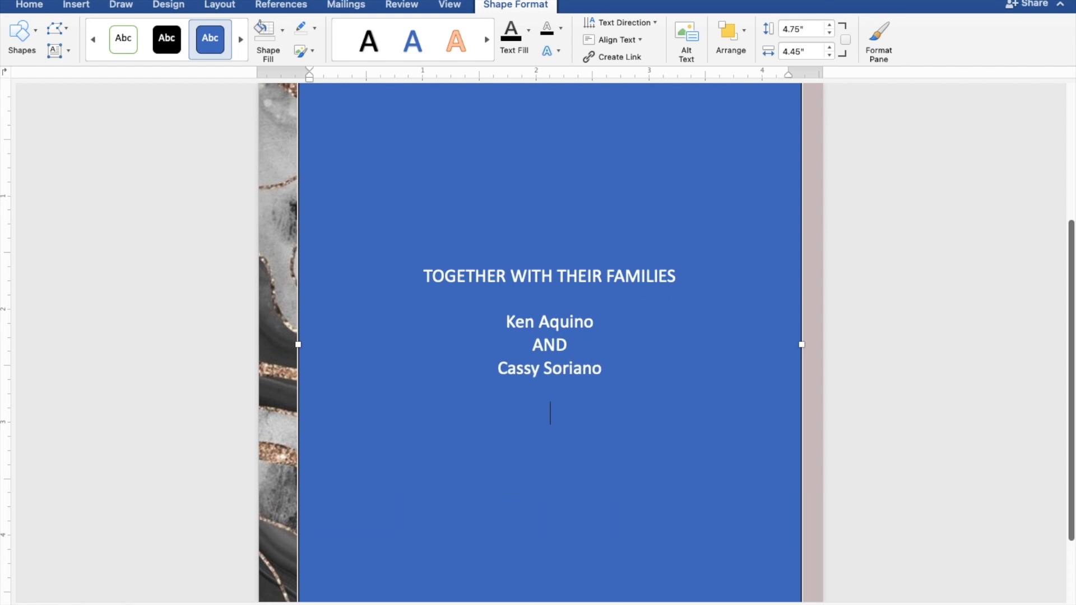
- Type REQUEST THE PLEASURE OF YOUR PRESENCE and AS THEY JOYFULLY UNITE IN MARRIAGE
{"action": "type", "text": "REQUEST"}
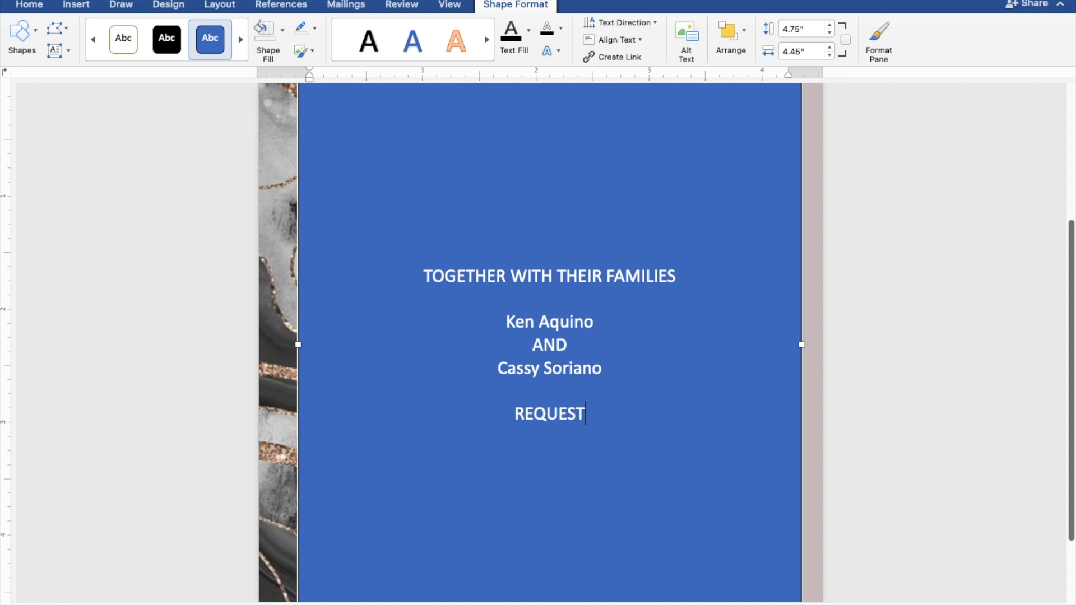
{"action": "type", "text": " THE"}
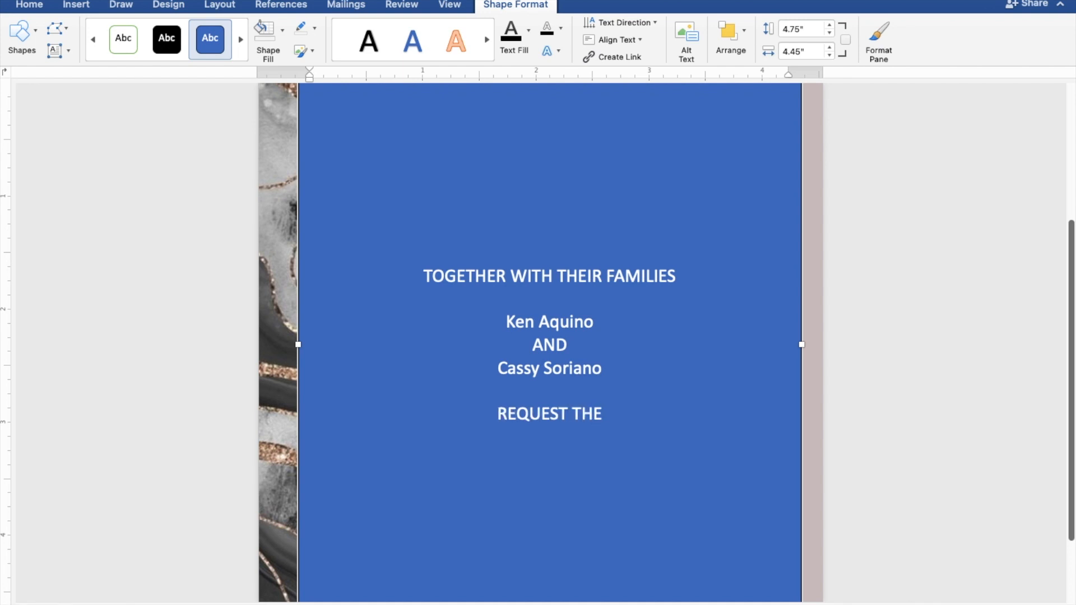
{"action": "type", "text": " PLEA"}
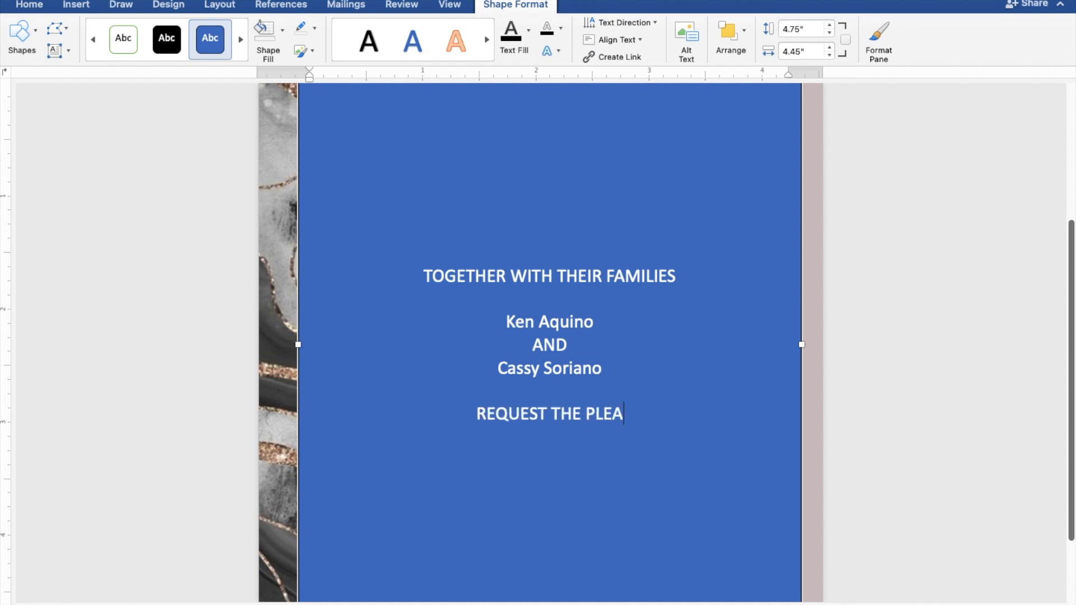
{"action": "type", "text": "SURE OF Y"}
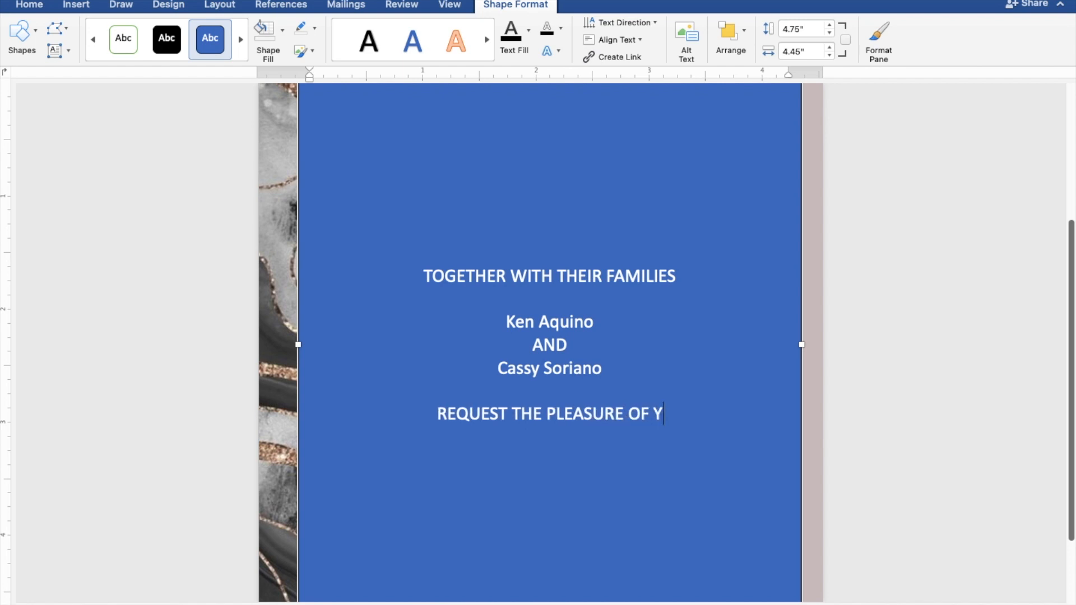
{"action": "type", "text": "OUR PRESENCE"}
{"action": "key", "text": "Return"}
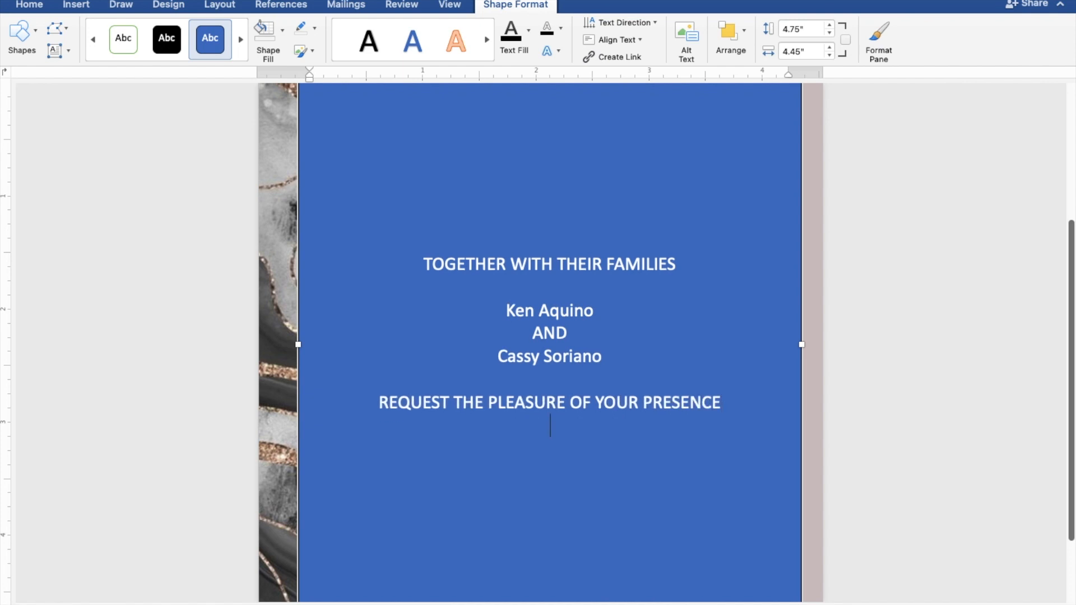
{"action": "type", "text": "AS THEY JO"}
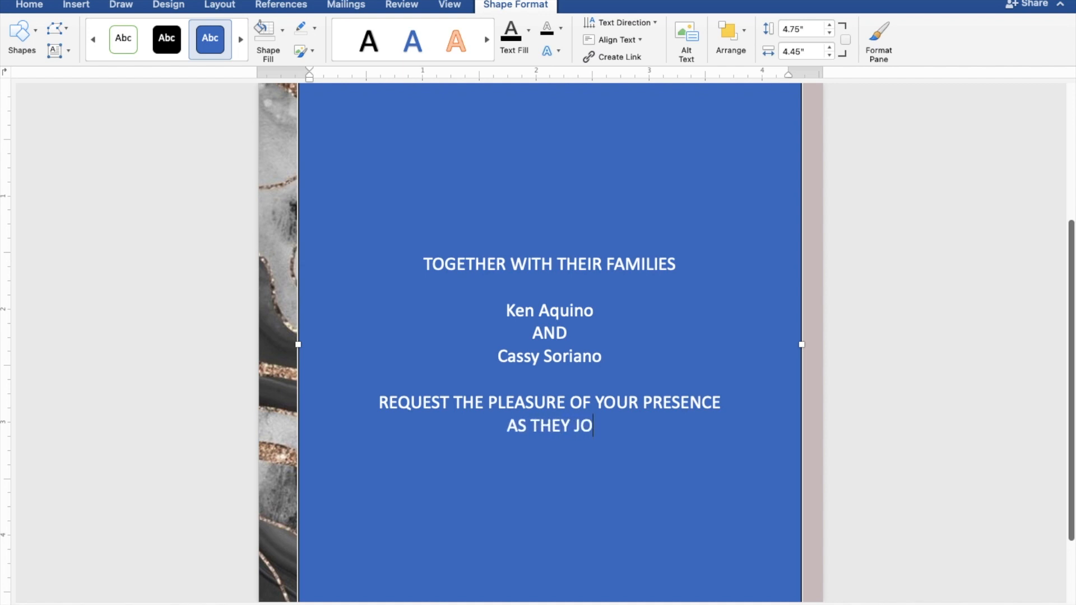
{"action": "type", "text": "YFU;"}
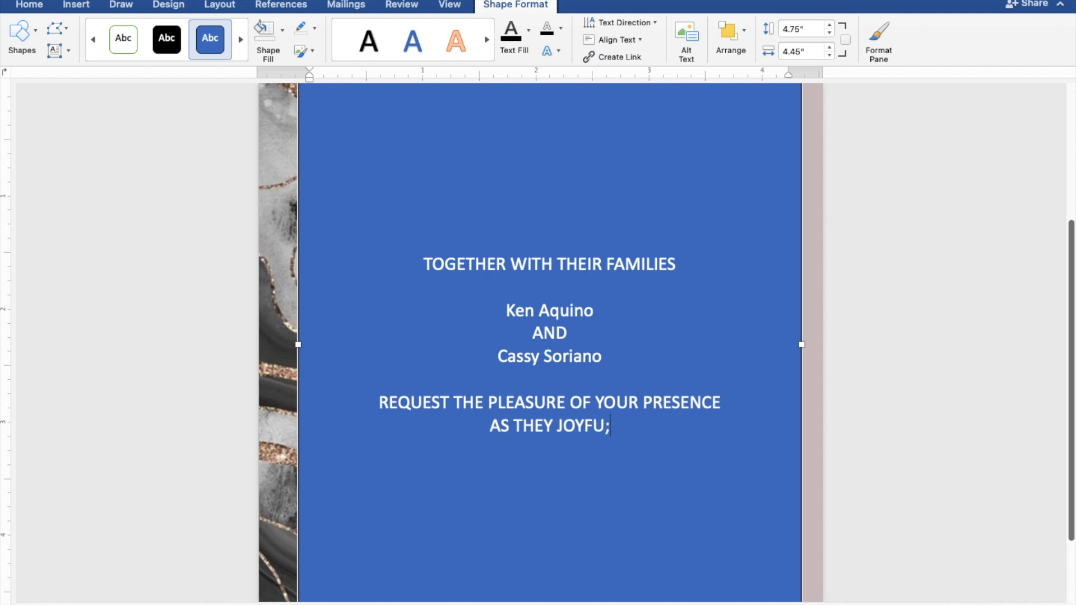
{"action": "key", "text": "BackSpace"}
{"action": "type", "text": "LL"}
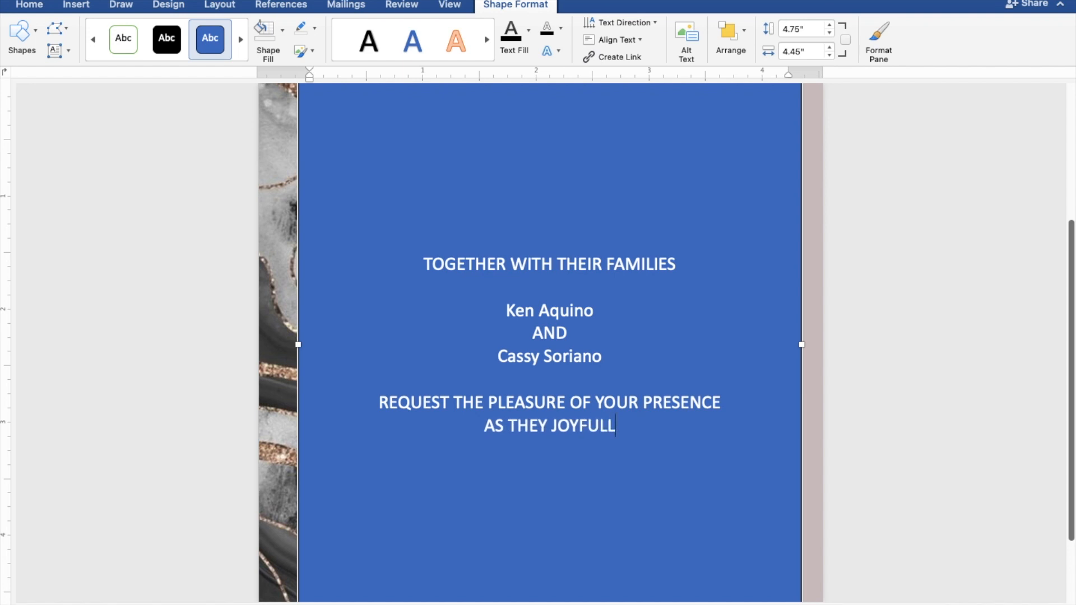
{"action": "type", "text": "Y UN"}
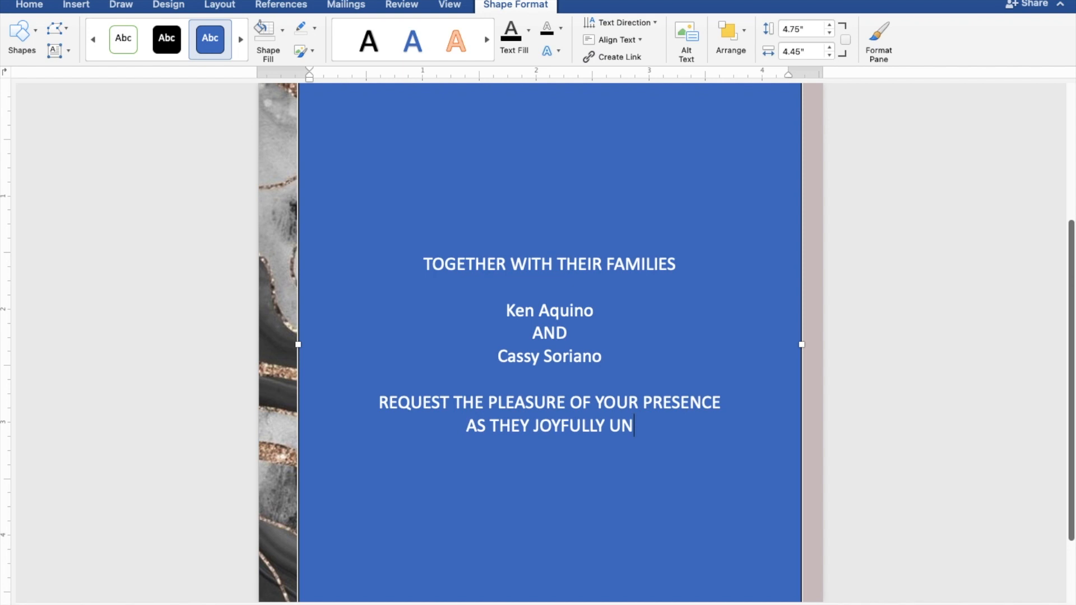
{"action": "type", "text": "ITE"}
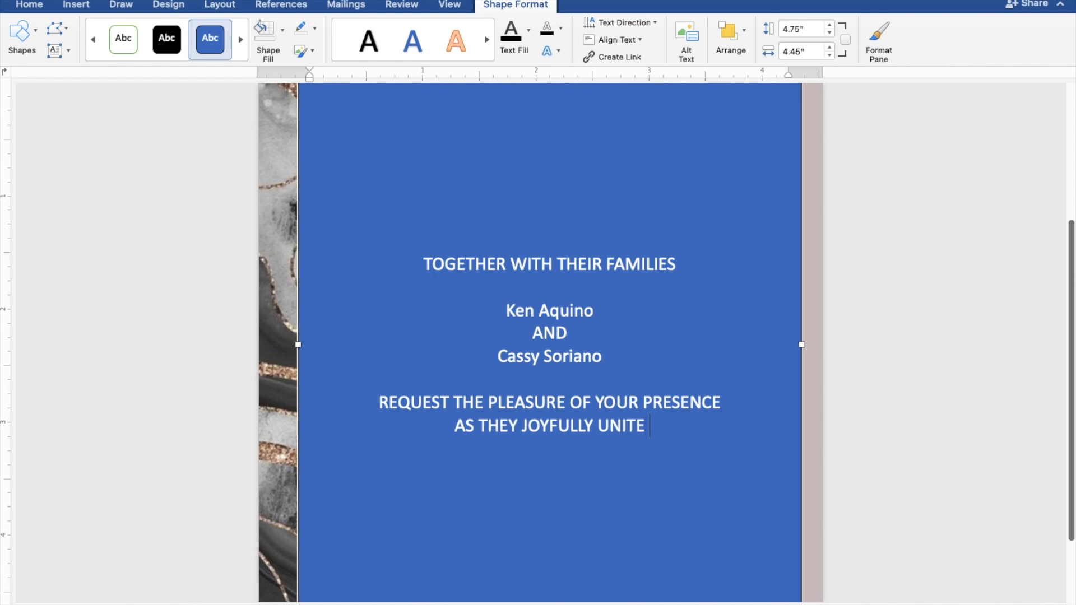
{"action": "type", "text": " IN MARR"}
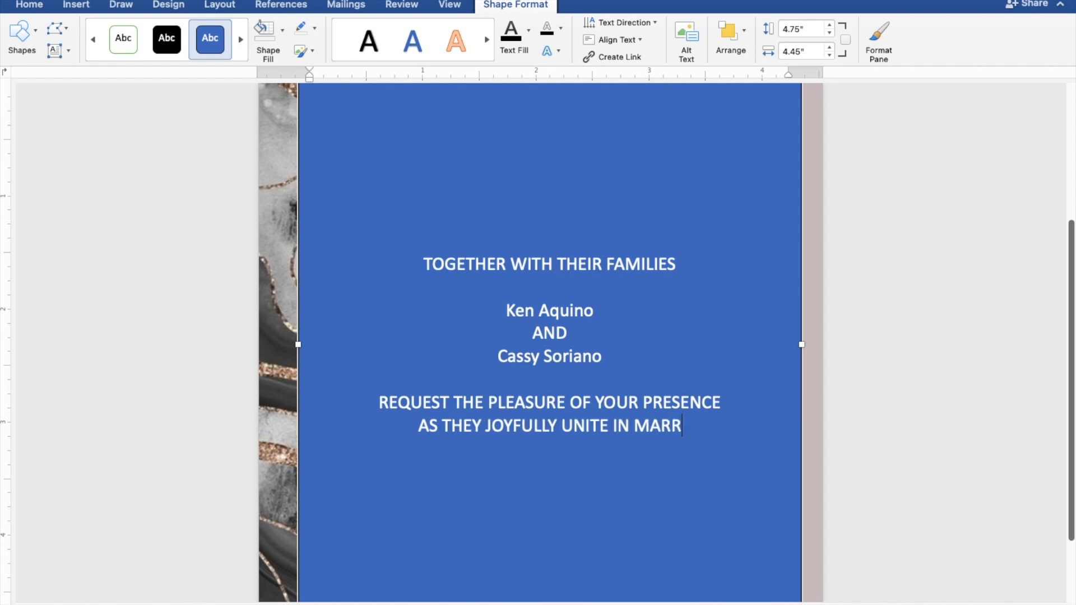
{"action": "type", "text": "IAGE"}
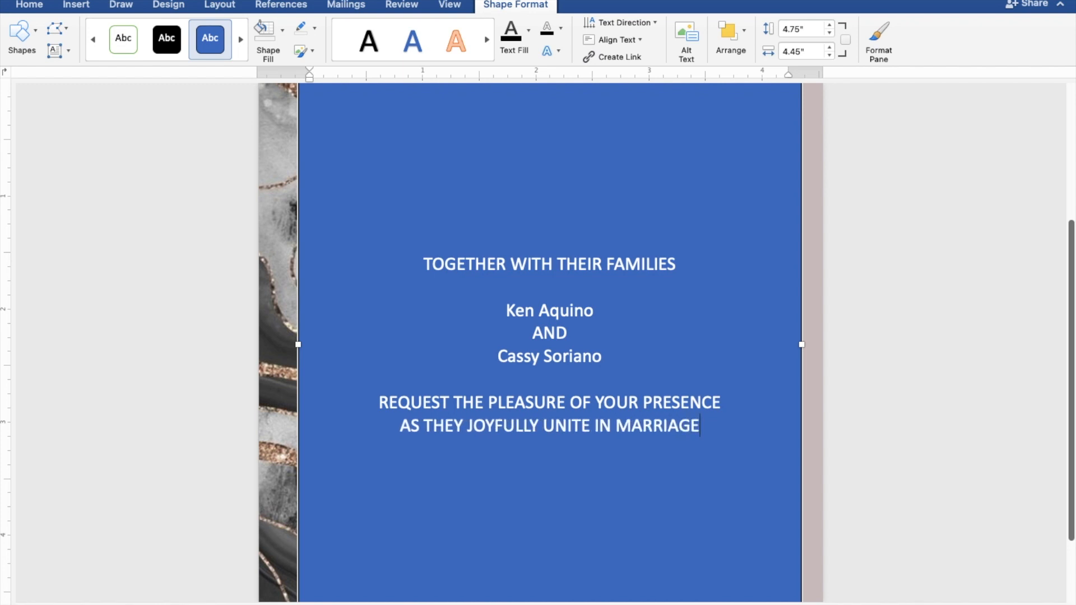
{"action": "key", "text": "Return"}
- Type SUNDAY, AUGUST 27, 2023, 10:00 IN THE MORNING, and the St. Thomas Aquinas Parish Church line
{"action": "key", "text": "Return"}
{"action": "type", "text": "SUNDAY"}
{"action": "key", "text": "Return"}
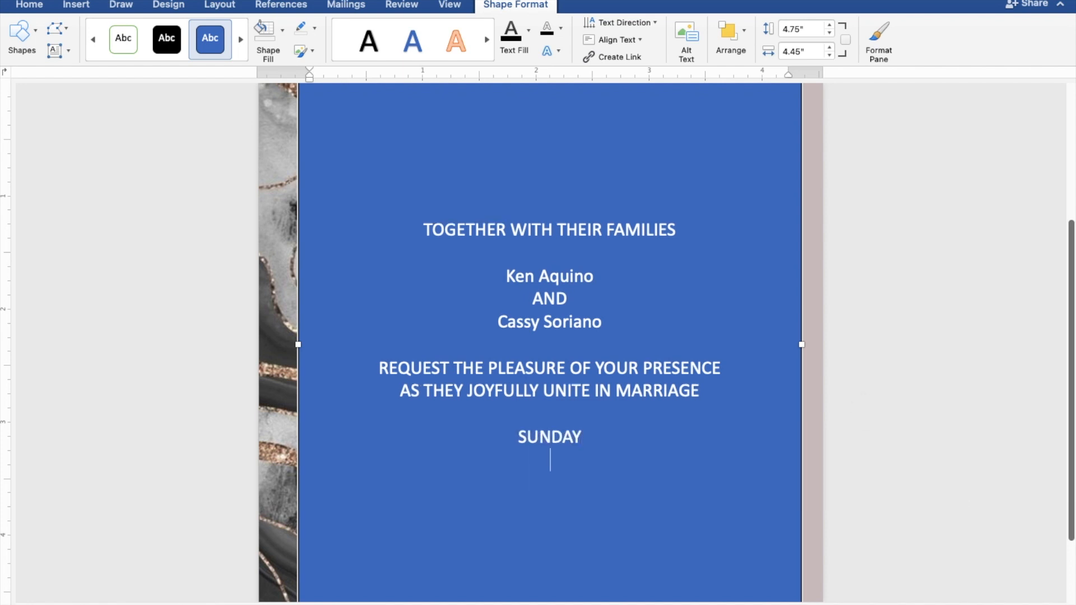
{"action": "type", "text": "AUG"}
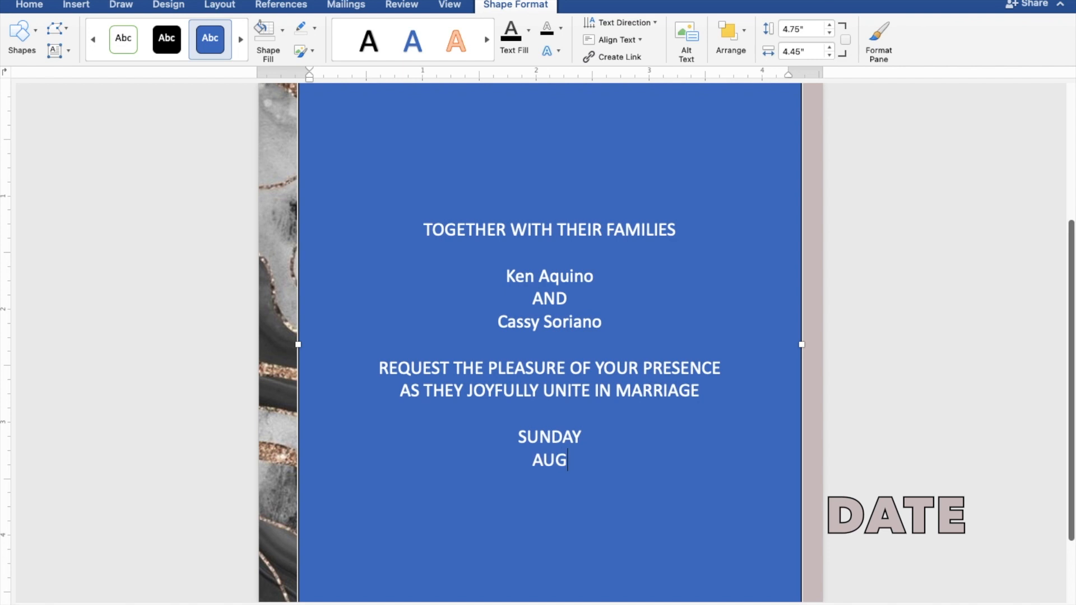
{"action": "type", "text": "UST 27, 2023"}
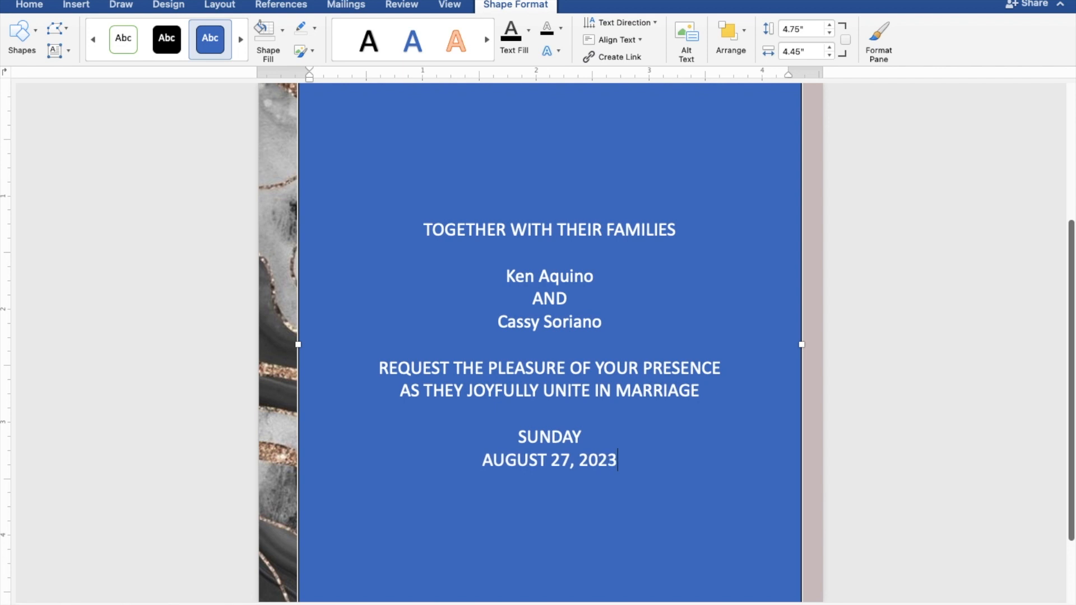
{"action": "key", "text": "Return"}
{"action": "type", "text": "10"}
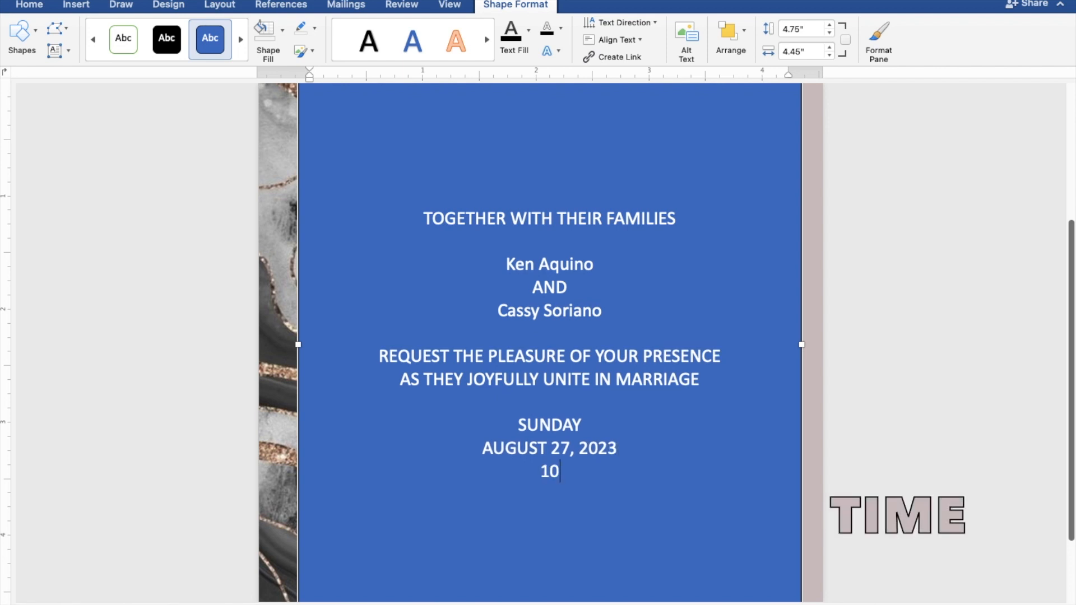
{"action": "type", "text": ":00 IN THE"}
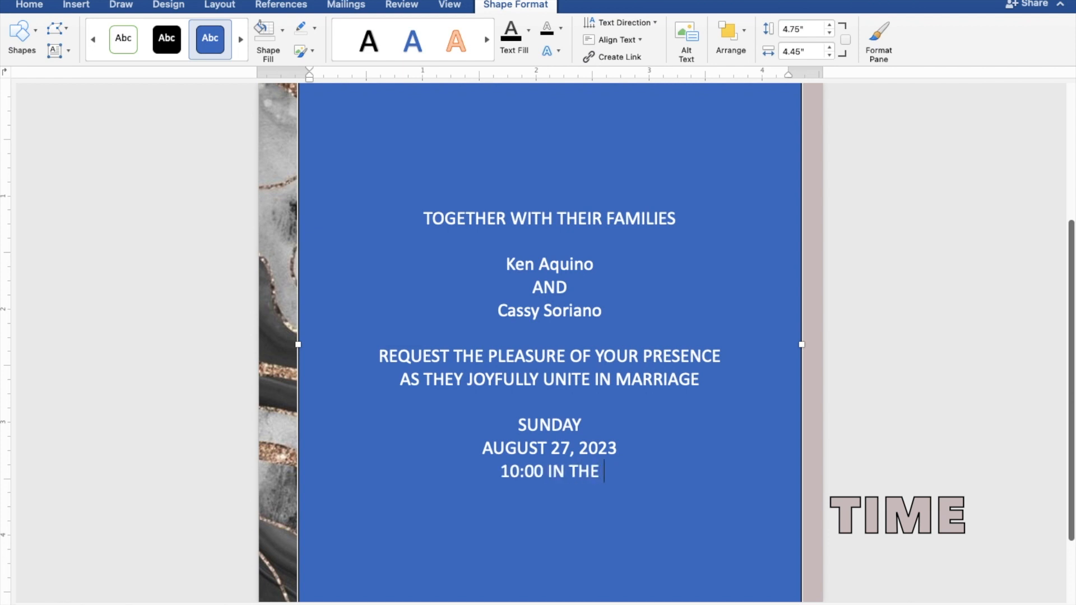
{"action": "type", "text": " MORN"}
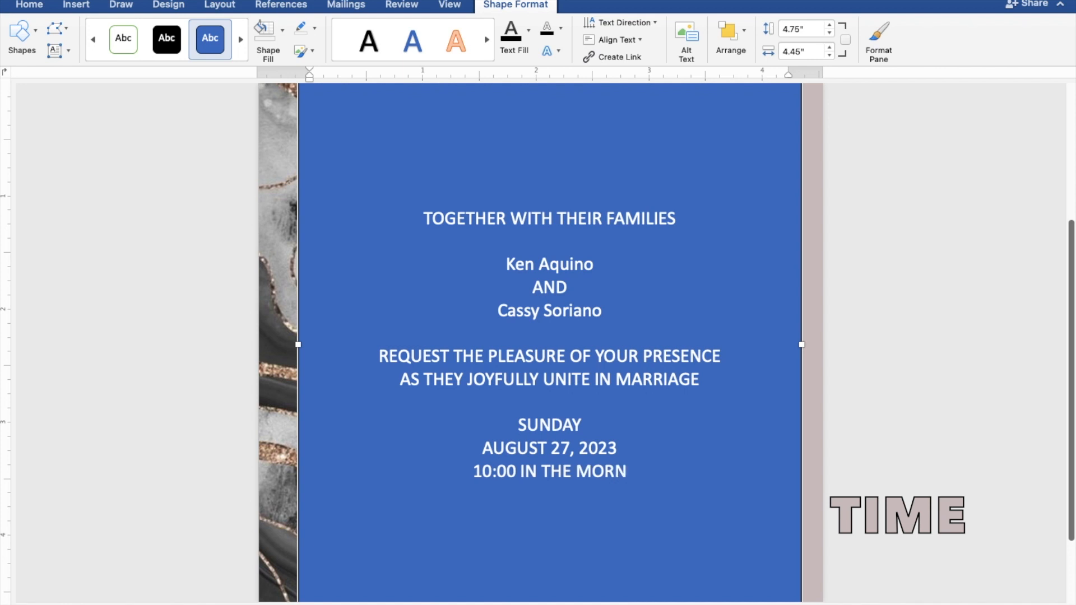
{"action": "type", "text": "ING"}
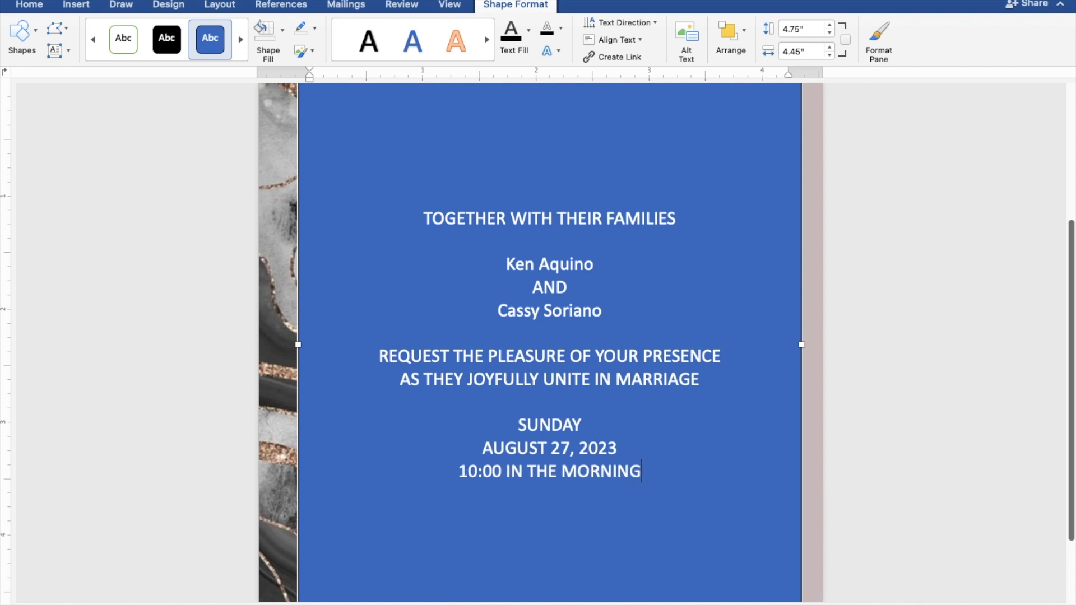
{"action": "key", "text": "Return"}
{"action": "type", "text": "ST. THO"}
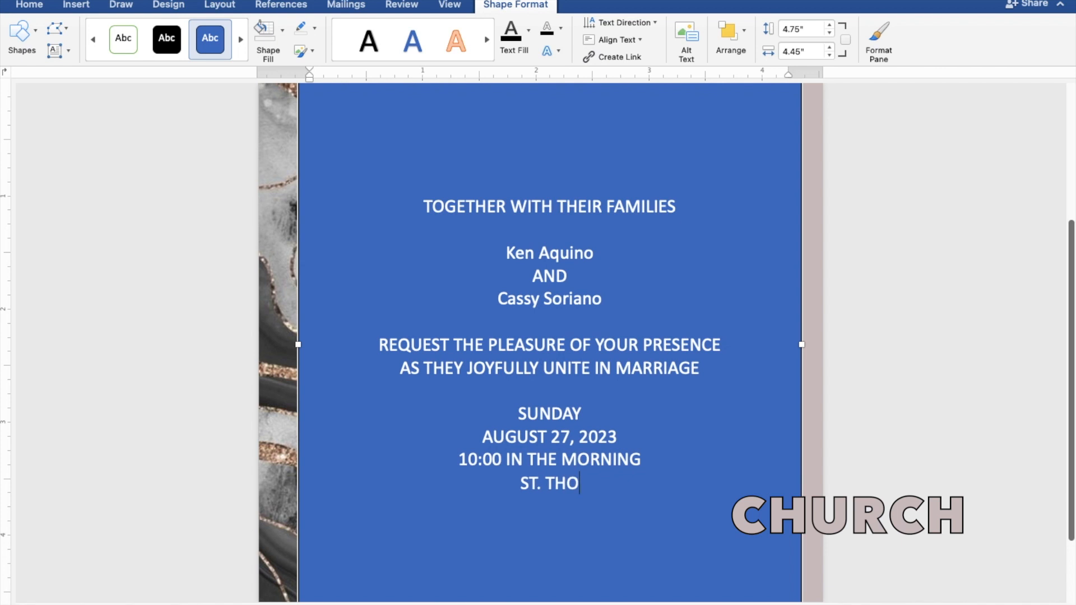
{"action": "type", "text": "MA"}
{"action": "type", "text": "AQUINAS PARISH CH"}
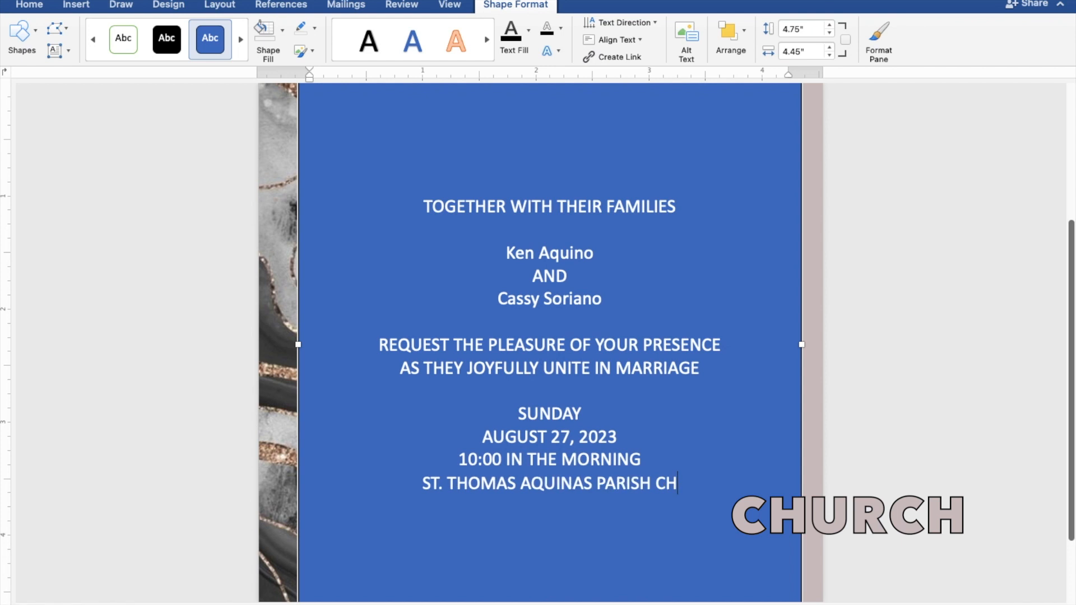
{"action": "type", "text": "URCH"}
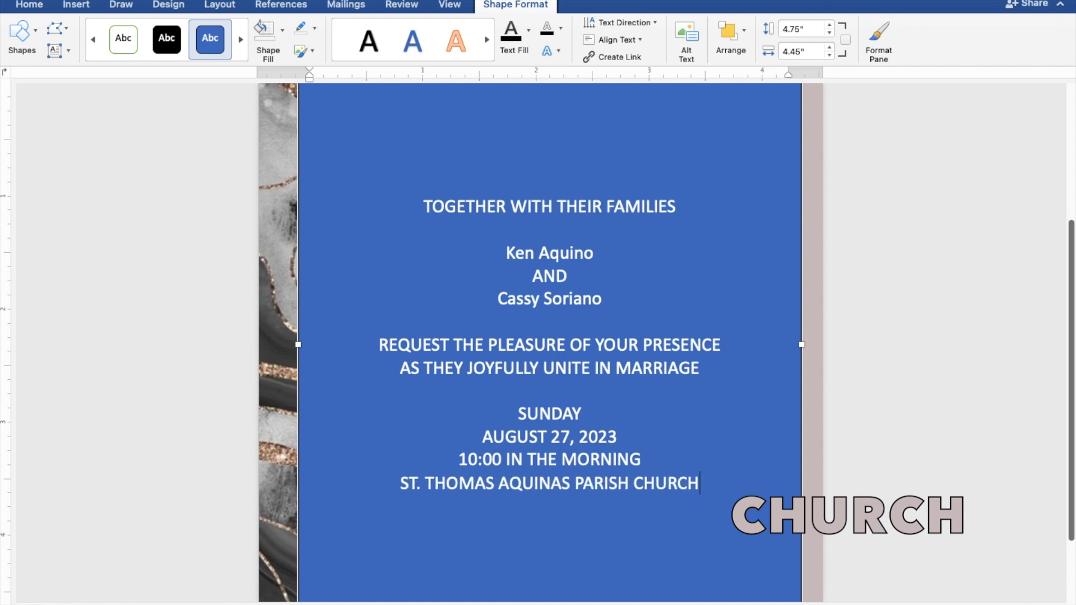
{"action": "key", "text": "Return"}
- Add MANGALDAN, PANGASINAN and Reception to follow, then select all the invitation text
{"action": "type", "text": "MAN"}
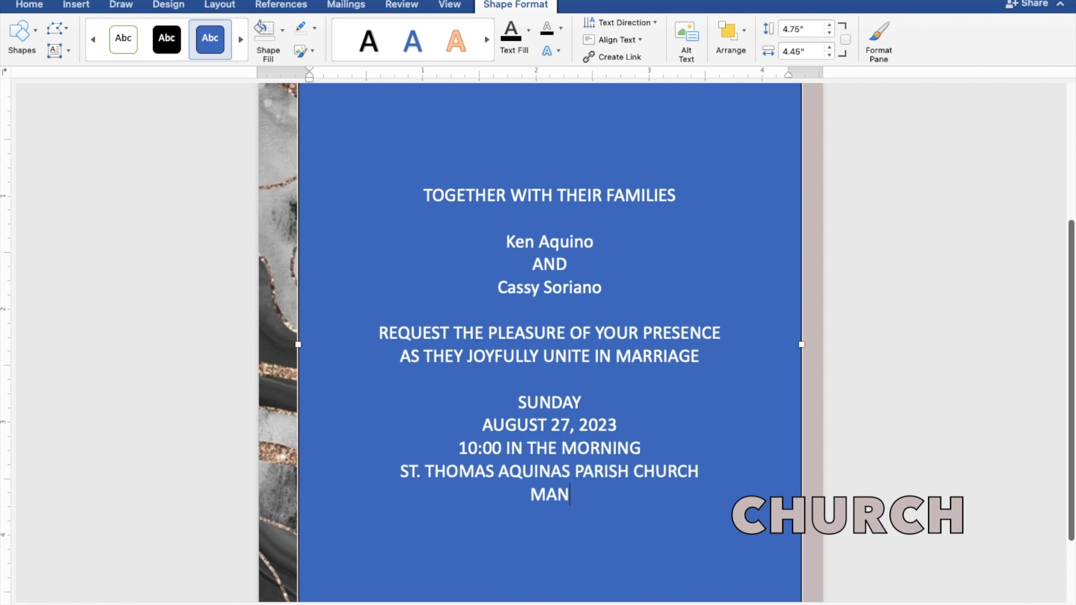
{"action": "type", "text": "GALD"}
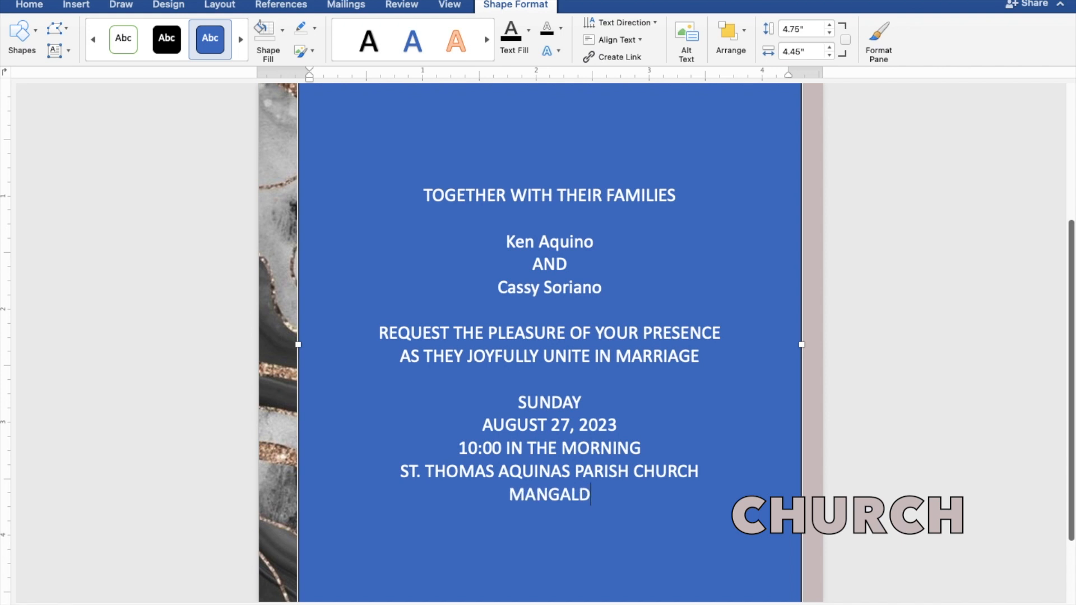
{"action": "type", "text": "AN, PANGASINA"}
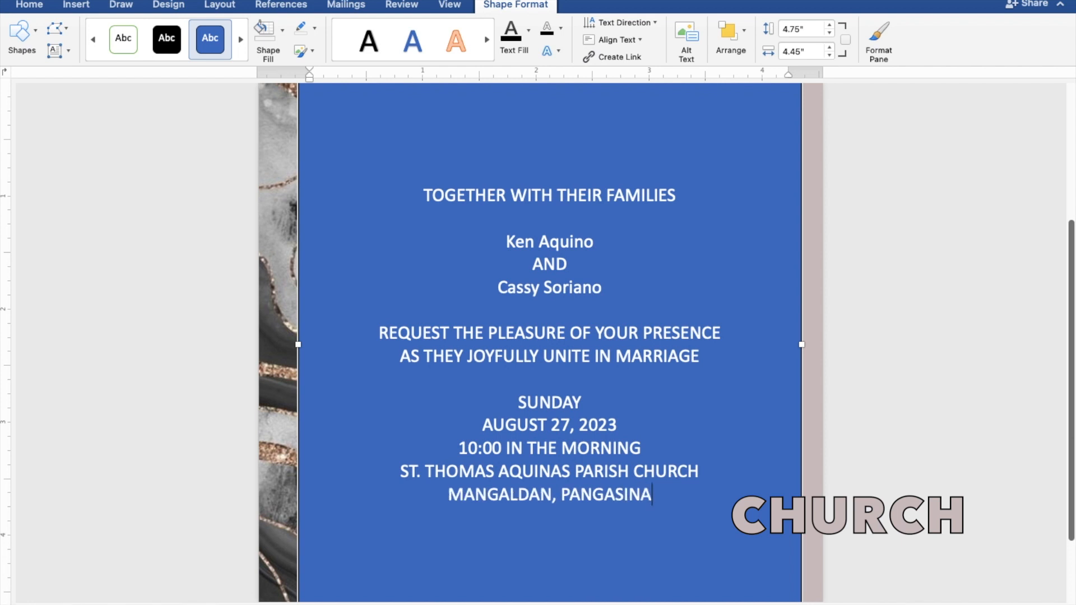
{"action": "type", "text": "N"}
{"action": "key", "text": "Return"}
{"action": "key", "text": "Return"}
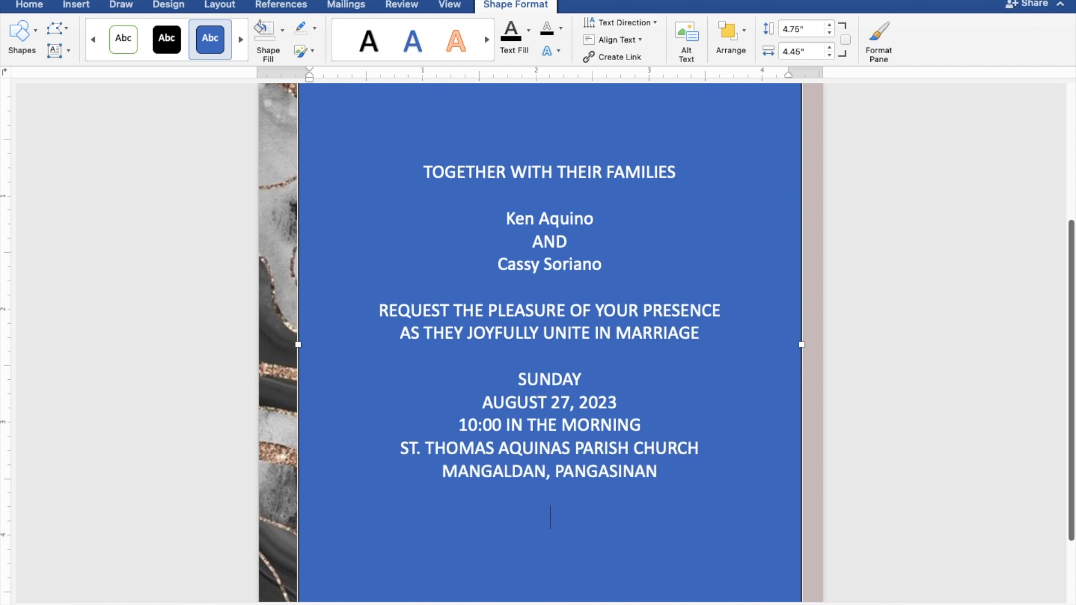
{"action": "type", "text": "Recew"}
{"action": "key", "text": "BackSpace"}
{"action": "type", "text": "ption t"}
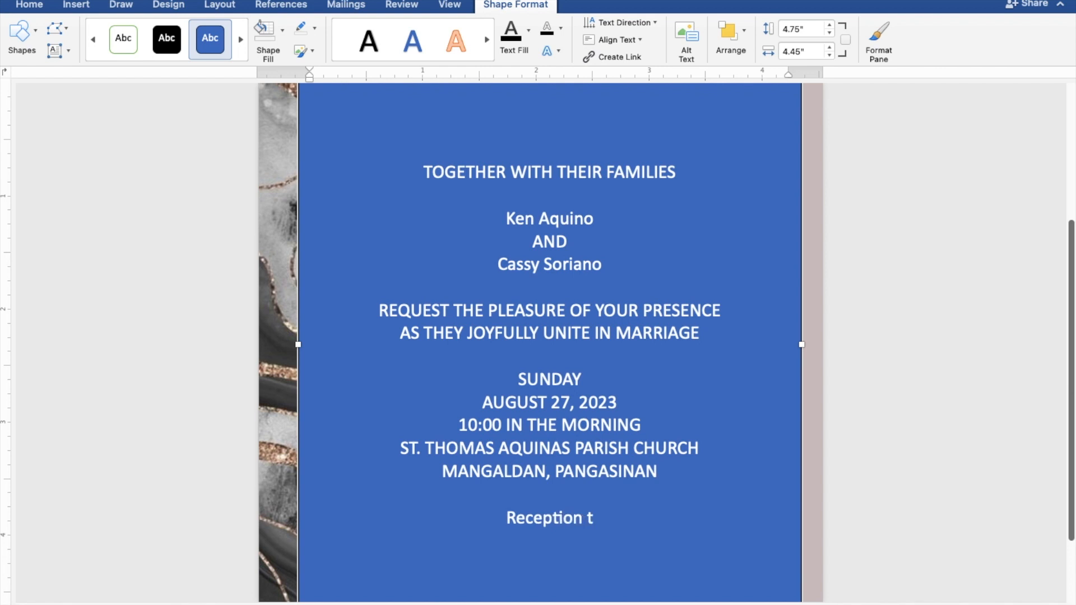
{"action": "type", "text": "o fo"}
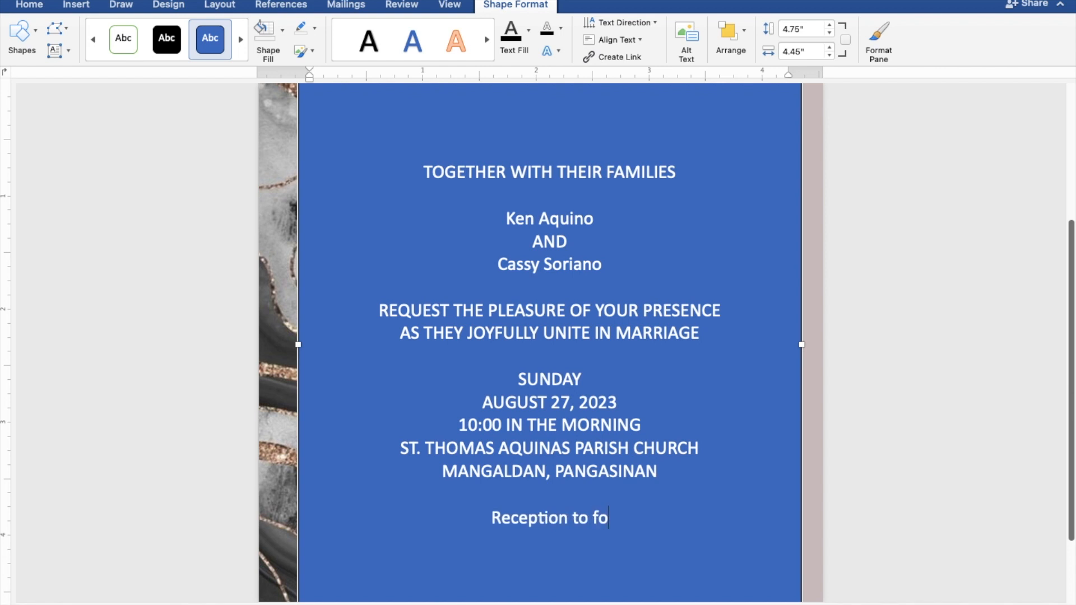
{"action": "type", "text": "llow"}
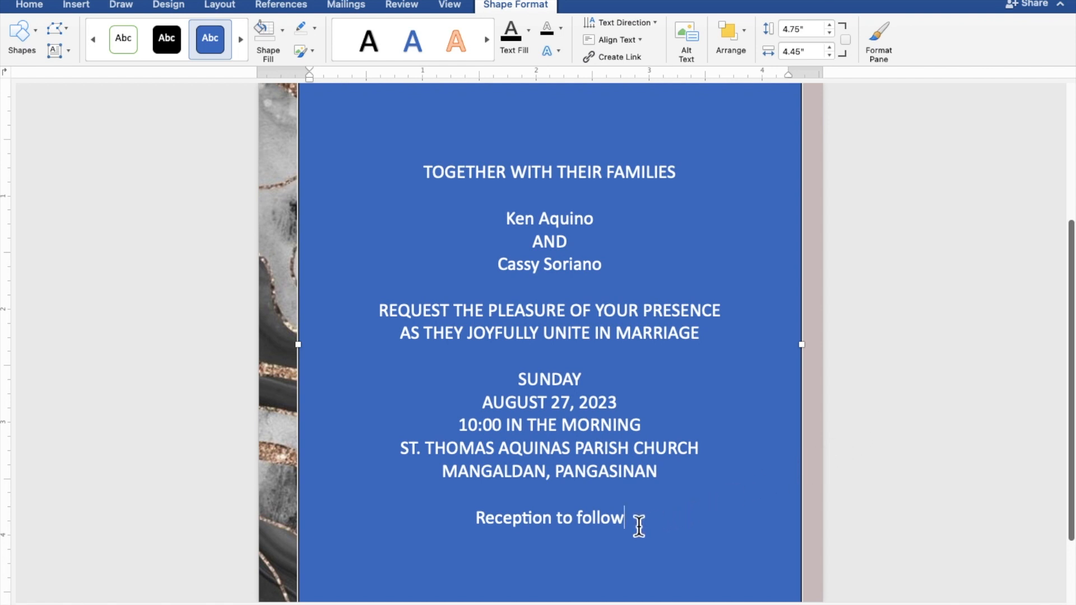
{"action": "left_click_drag", "start_coordinate": [629, 521], "coordinate": [420, 180]}
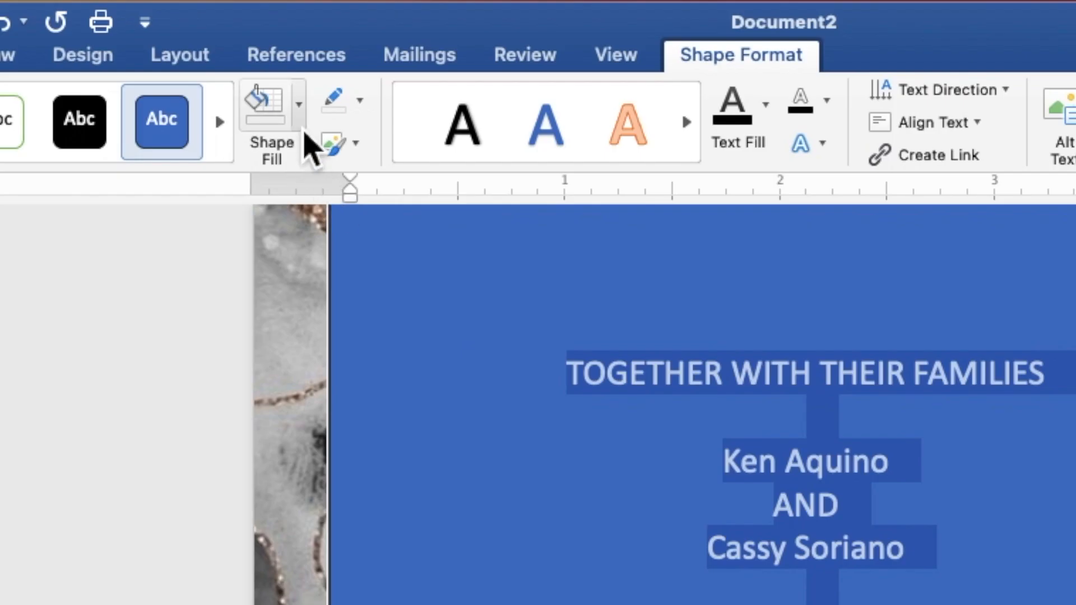
- Give the text box No Fill and No Outline, and make its text black
{"action": "left_click", "coordinate": [301, 127]}
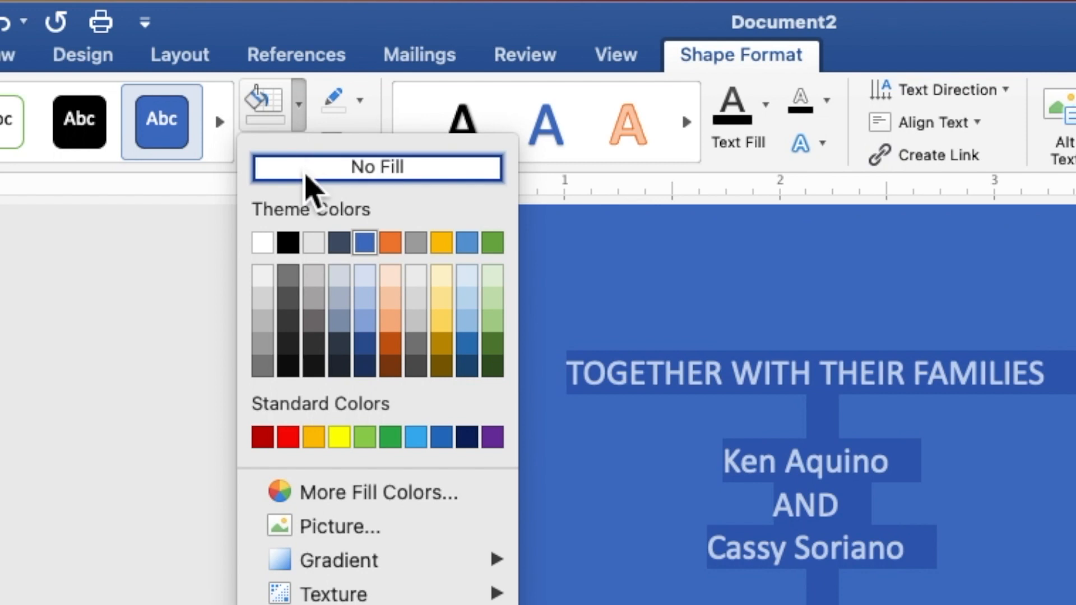
{"action": "left_click", "coordinate": [308, 185]}
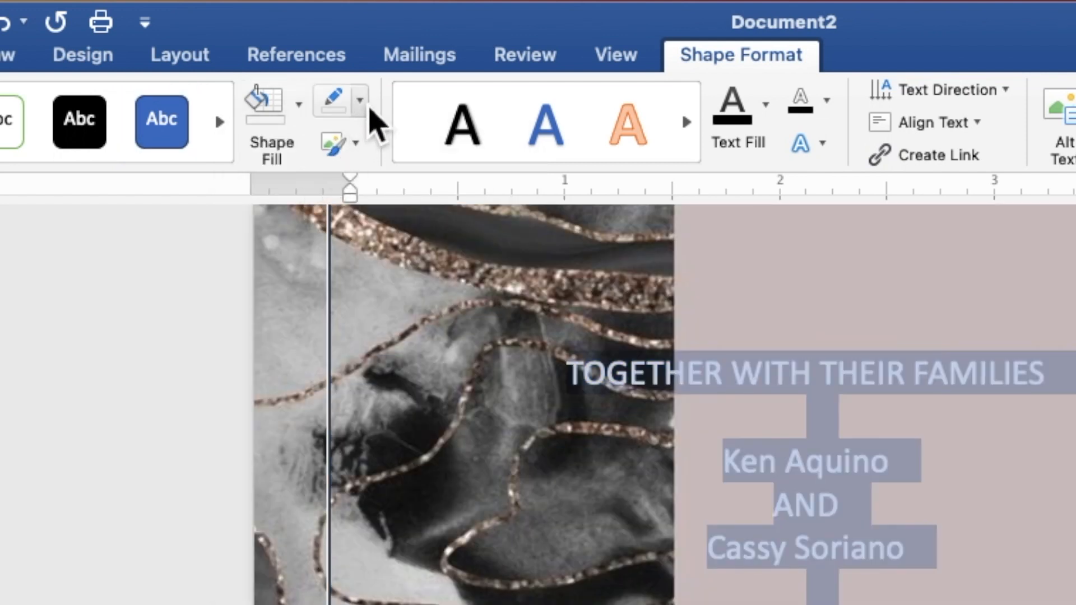
{"action": "left_click", "coordinate": [361, 101]}
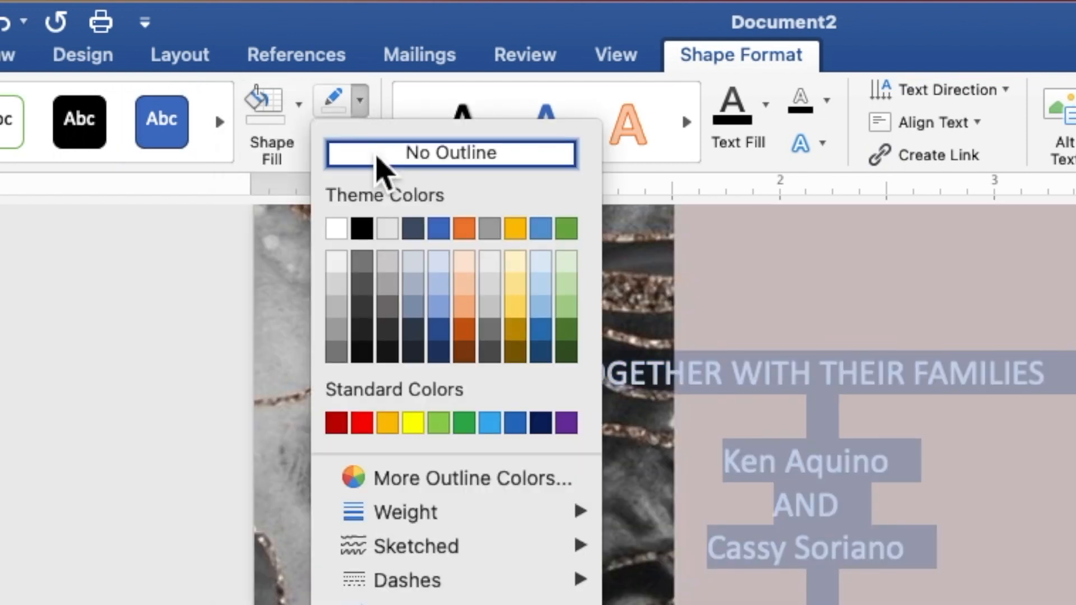
{"action": "left_click", "coordinate": [385, 168]}
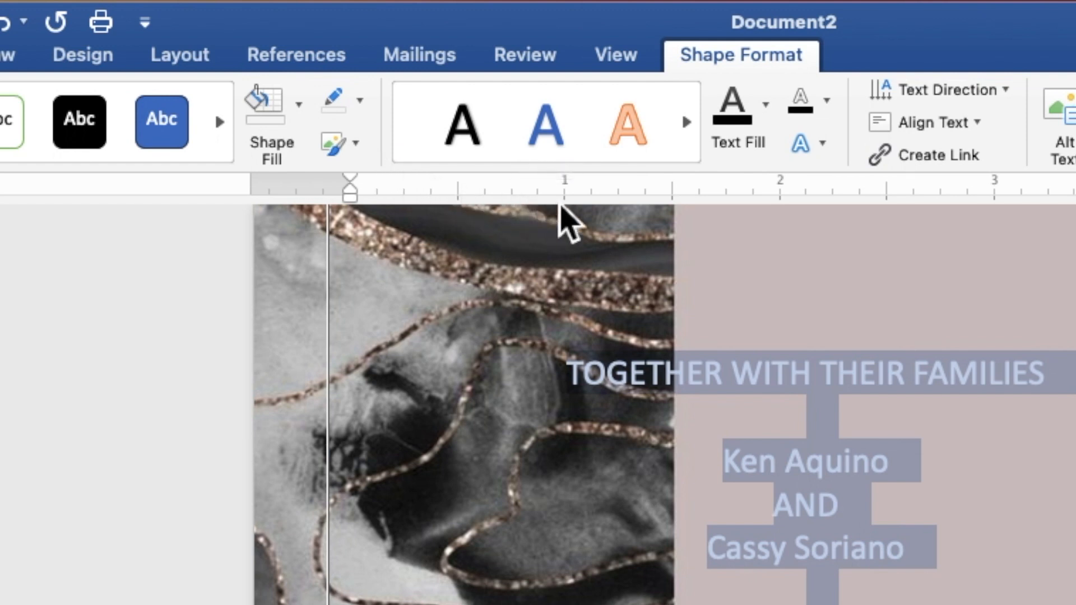
{"action": "left_click", "coordinate": [766, 115]}
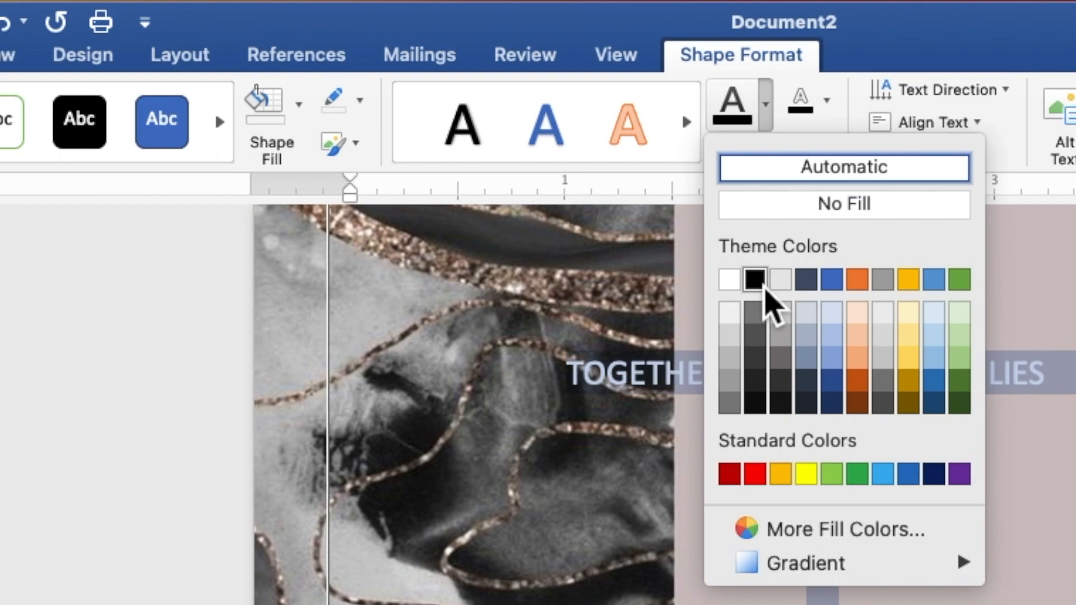
{"action": "left_click", "coordinate": [758, 280]}
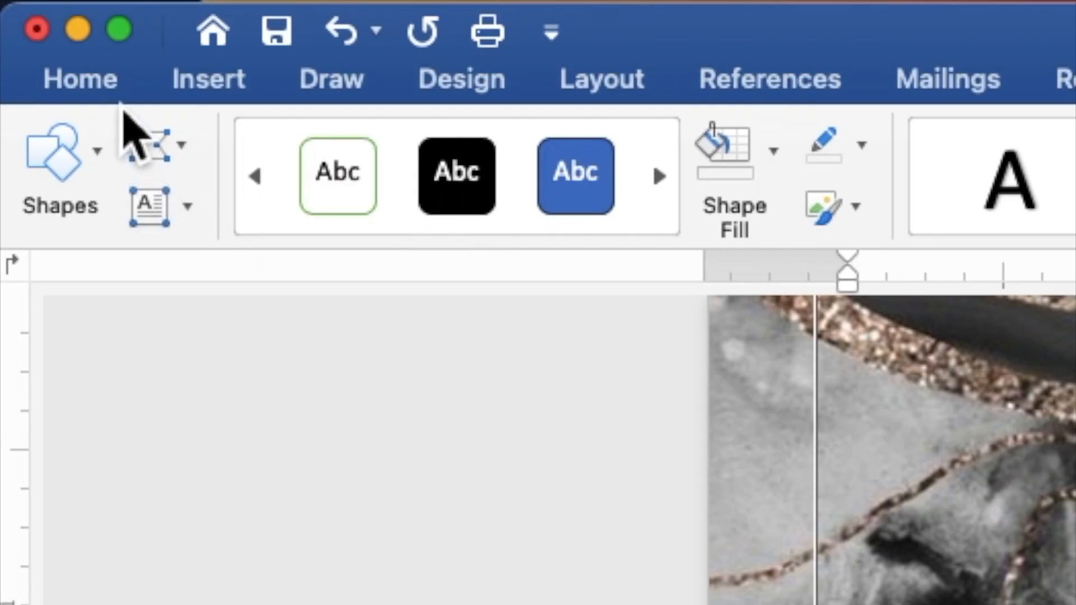
- Set the text to Times New Roman 9 pt and narrow the box to about 3.01" wide
{"action": "left_click", "coordinate": [101, 85]}
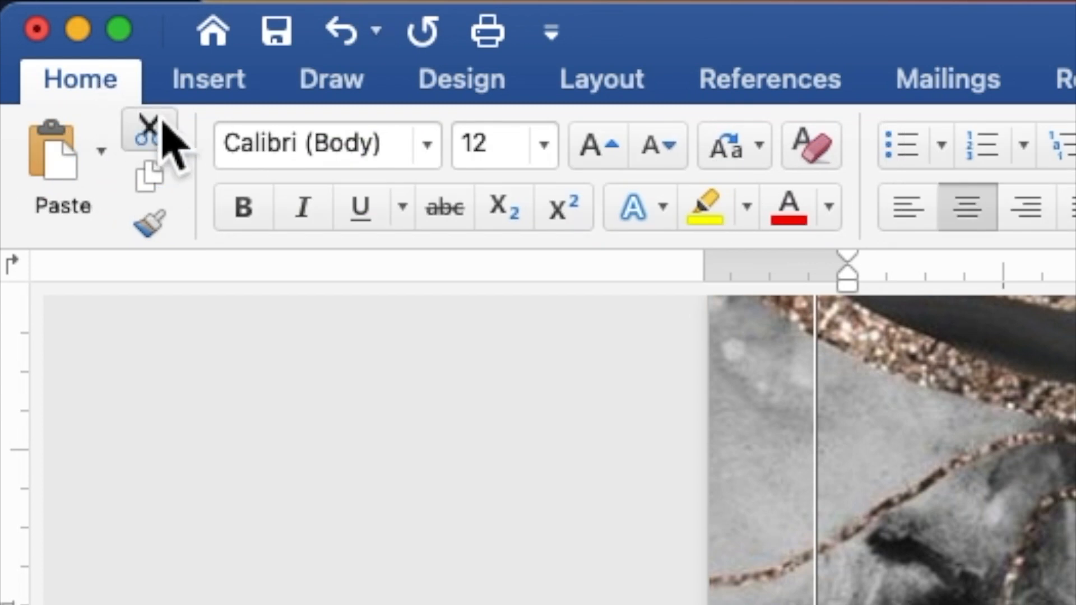
{"action": "left_click", "coordinate": [429, 147]}
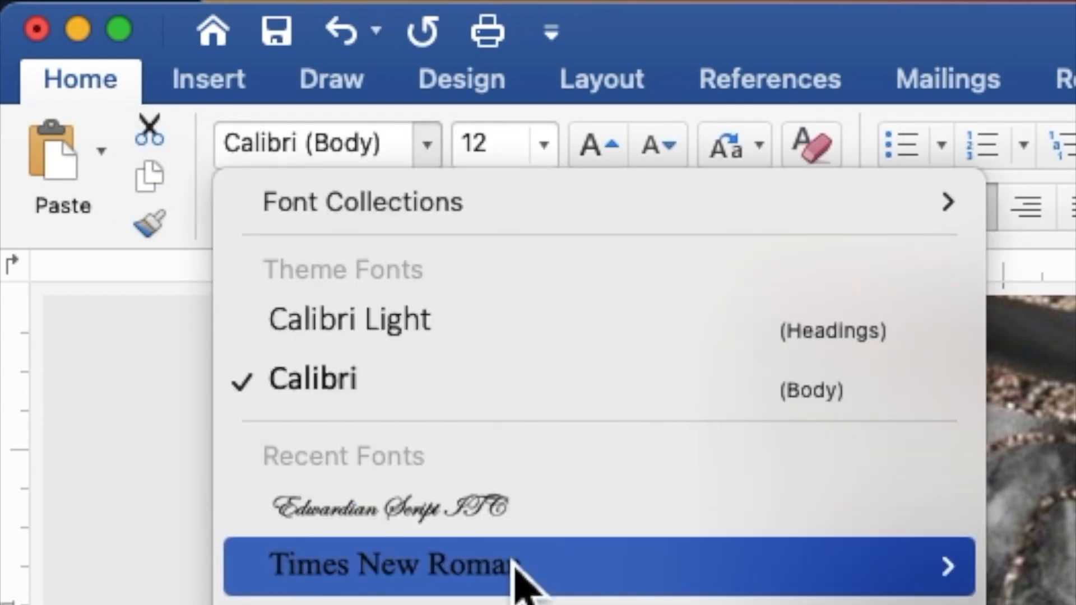
{"action": "left_click", "coordinate": [518, 572]}
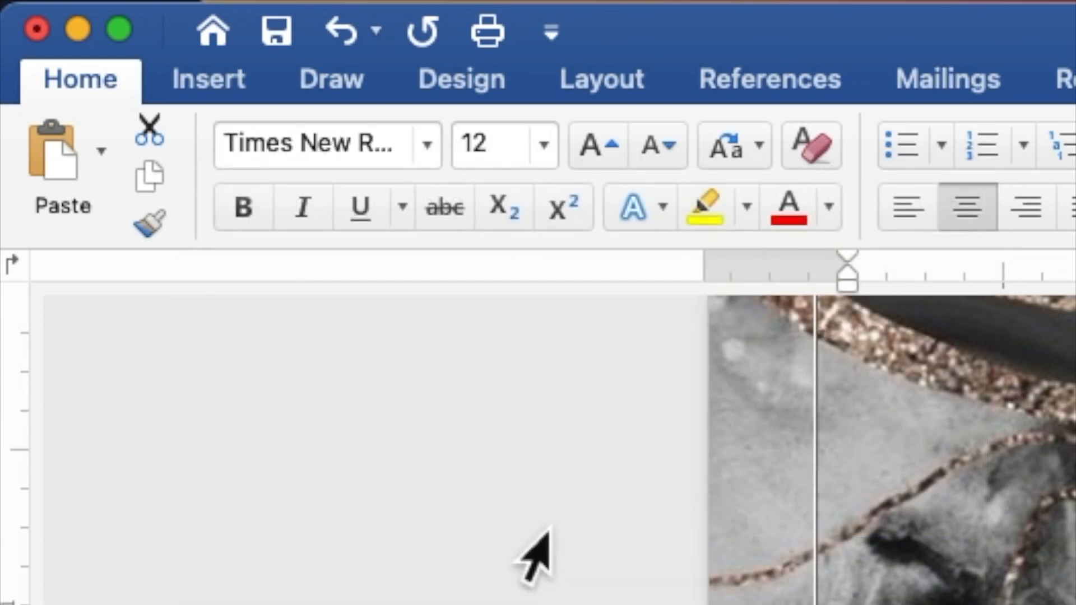
{"action": "left_click", "coordinate": [511, 158]}
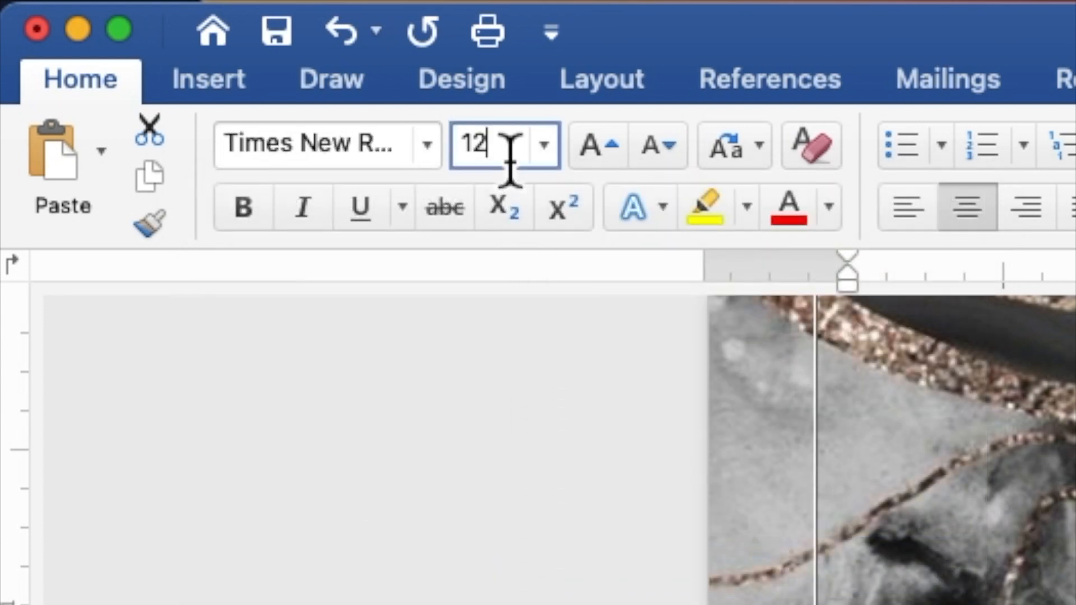
{"action": "double_click", "coordinate": [477, 146]}
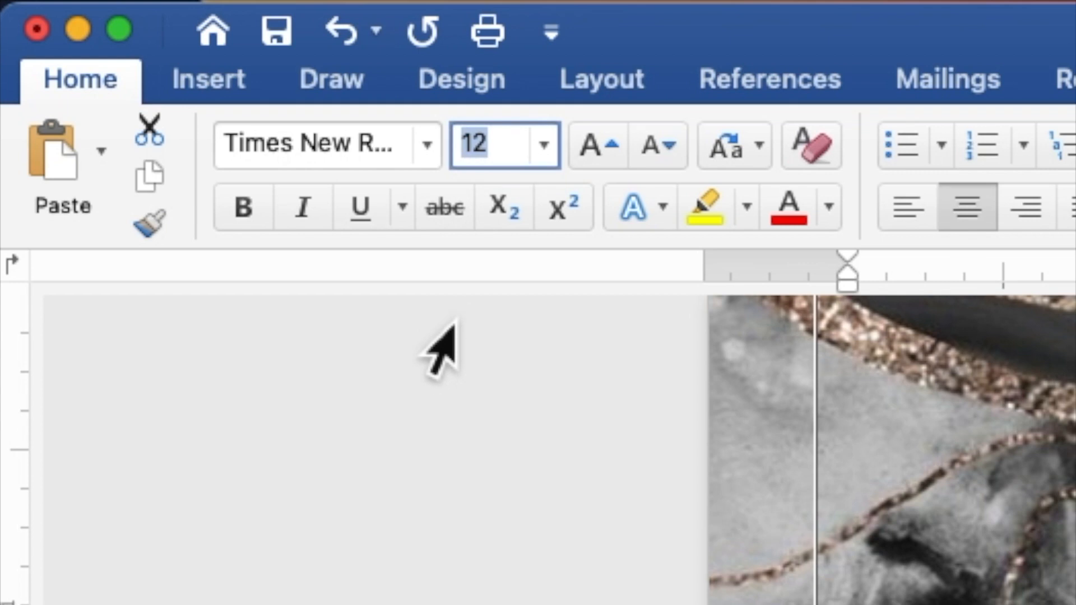
{"action": "type", "text": "9"}
{"action": "key", "text": "Return"}
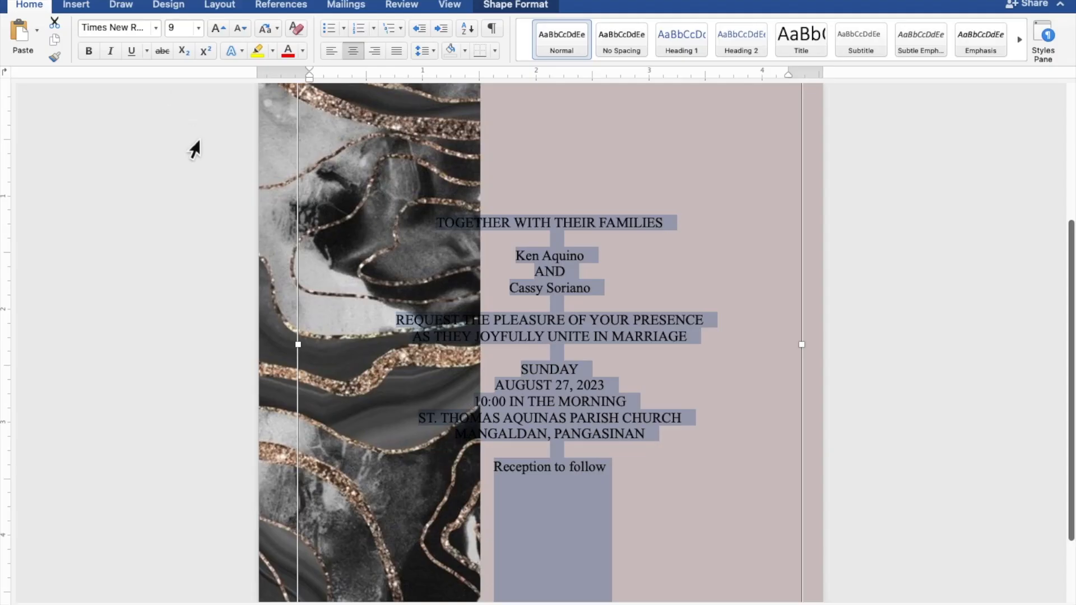
{"action": "left_click_drag", "start_coordinate": [304, 343], "coordinate": [468, 377]}
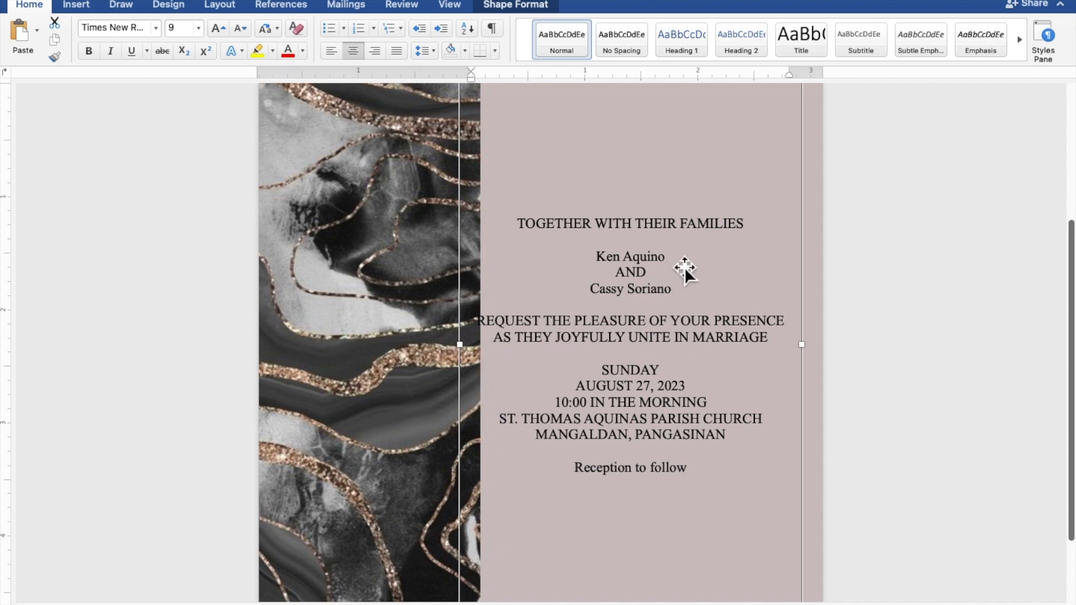
- Set both names and Reception to follow in Edwardian Script ITC at size 20
{"action": "left_click_drag", "start_coordinate": [671, 258], "coordinate": [606, 261]}
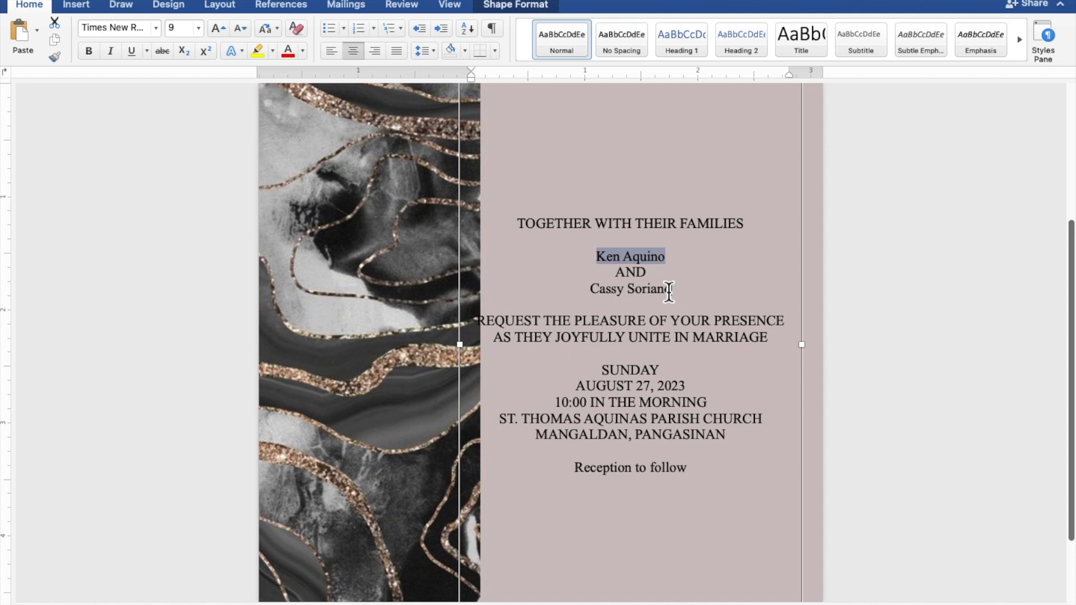
{"action": "left_click_drag", "start_coordinate": [670, 291], "coordinate": [603, 294]}
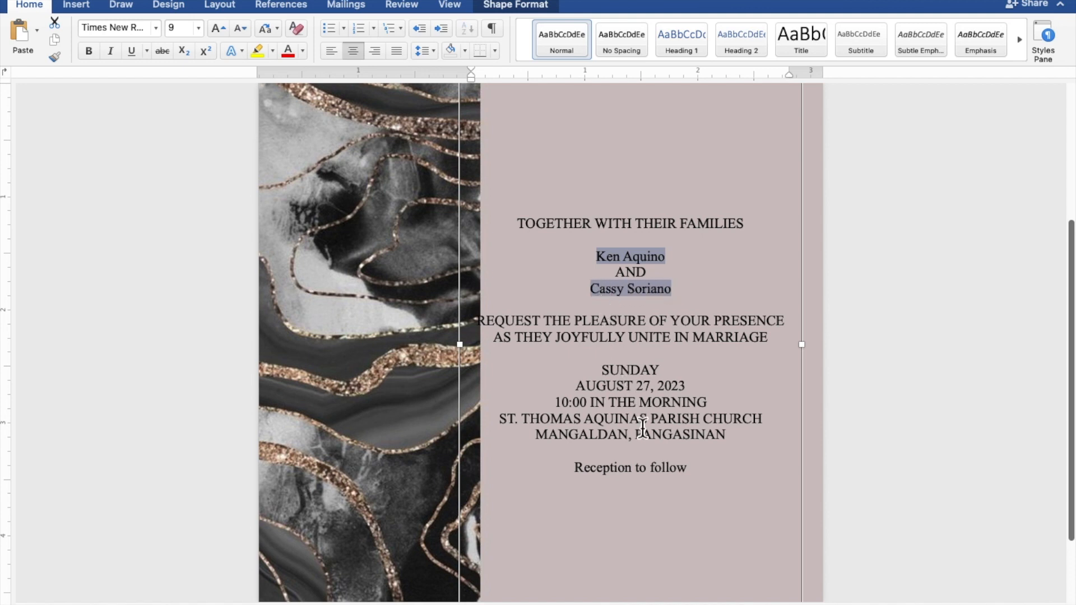
{"action": "left_click_drag", "start_coordinate": [692, 477], "coordinate": [606, 476]}
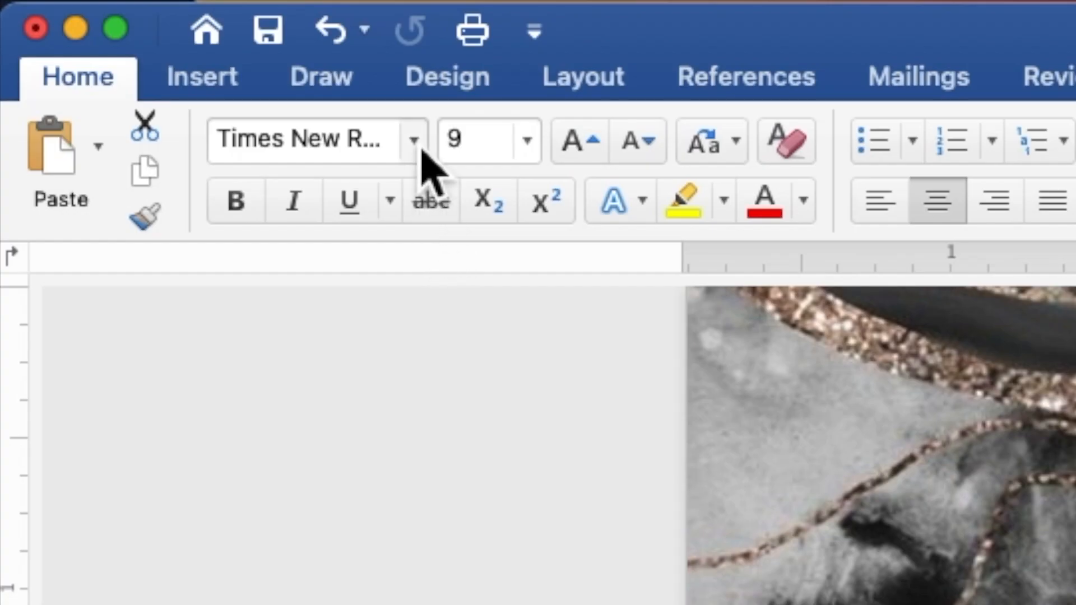
{"action": "left_click", "coordinate": [156, 28]}
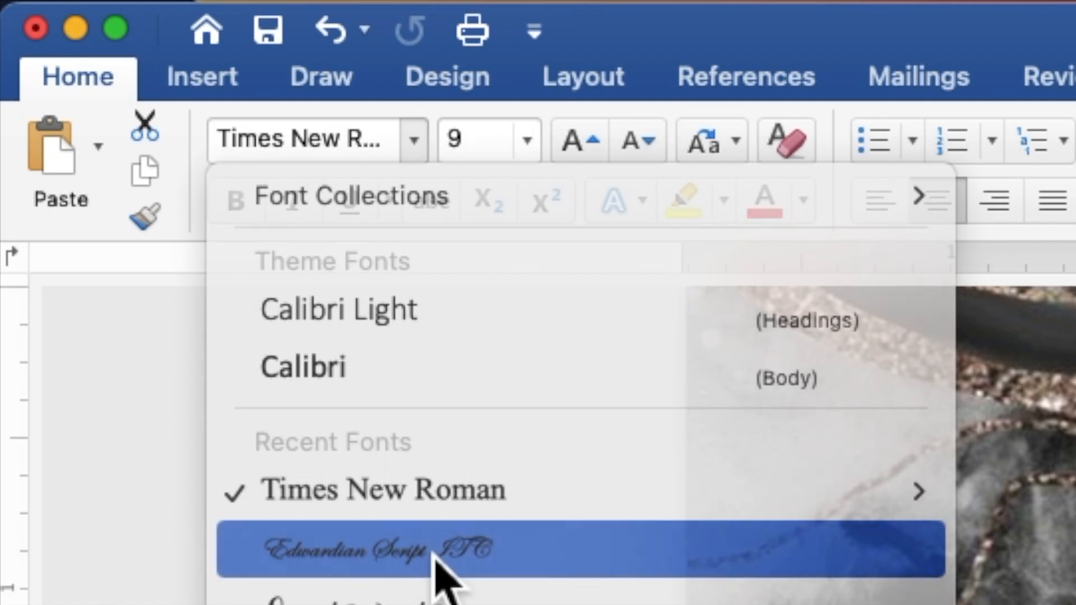
{"action": "left_click", "coordinate": [437, 552]}
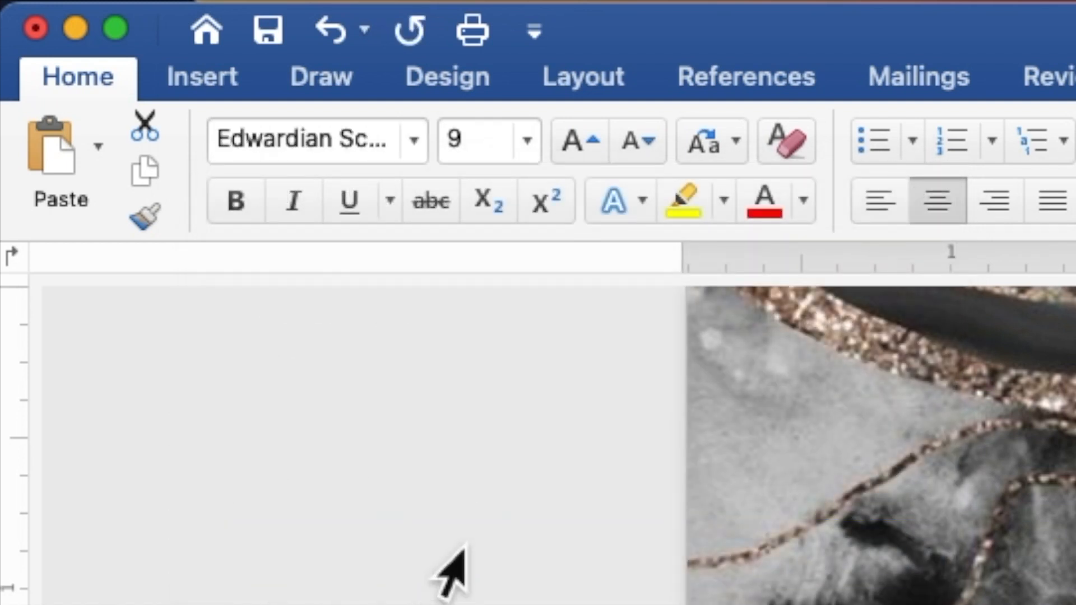
{"action": "left_click", "coordinate": [477, 147]}
{"action": "type", "text": "9"}
{"action": "key", "text": "Return"}
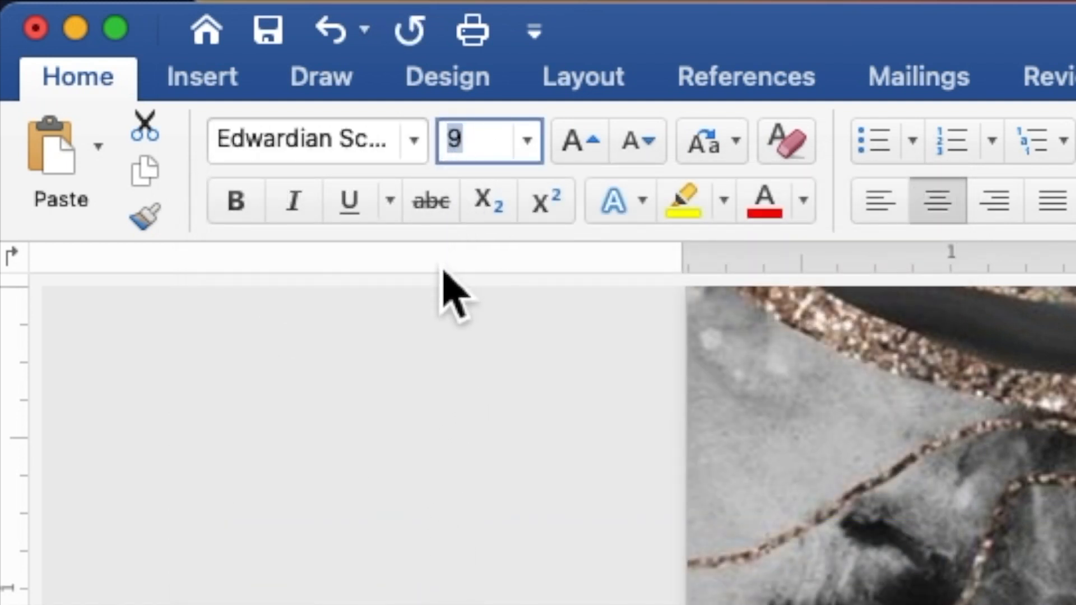
{"action": "type", "text": "20"}
{"action": "key", "text": "Return"}
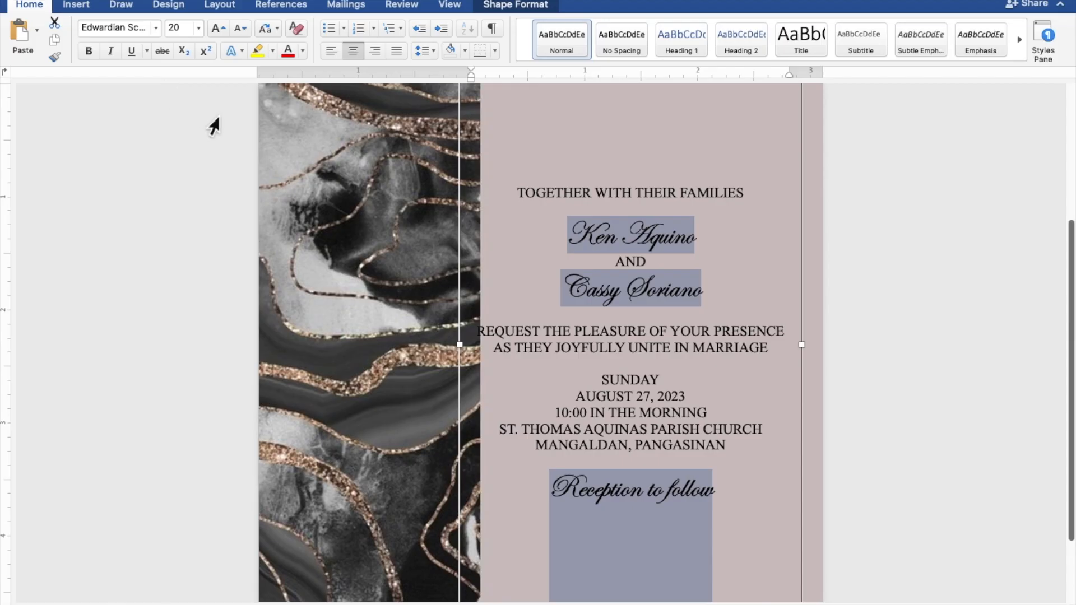
- Enlarge the couple's two names to 40 pt
{"action": "left_click", "coordinate": [706, 241]}
{"action": "left_click_drag", "start_coordinate": [705, 241], "coordinate": [568, 238]}
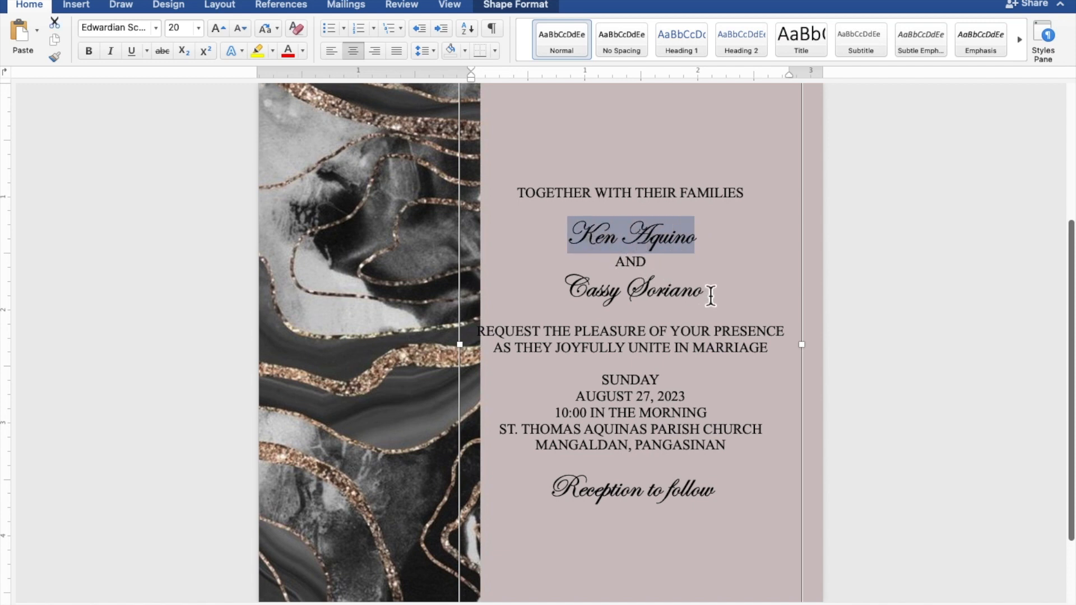
{"action": "left_click_drag", "start_coordinate": [700, 294], "coordinate": [601, 296]}
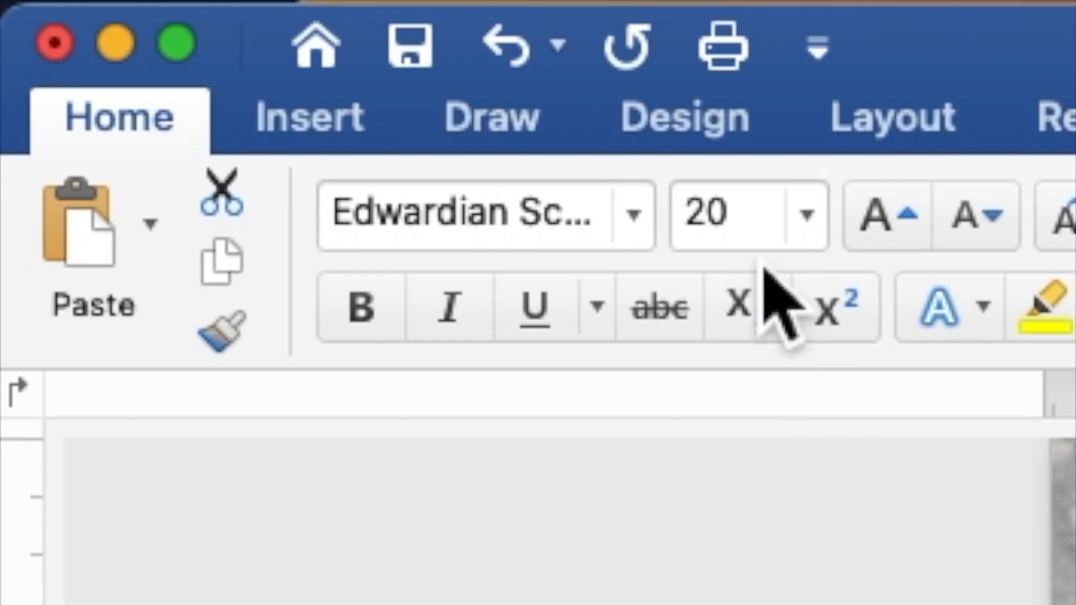
{"action": "left_click_drag", "start_coordinate": [185, 32], "coordinate": [174, 33]}
{"action": "left_click_drag", "start_coordinate": [708, 236], "coordinate": [692, 233]}
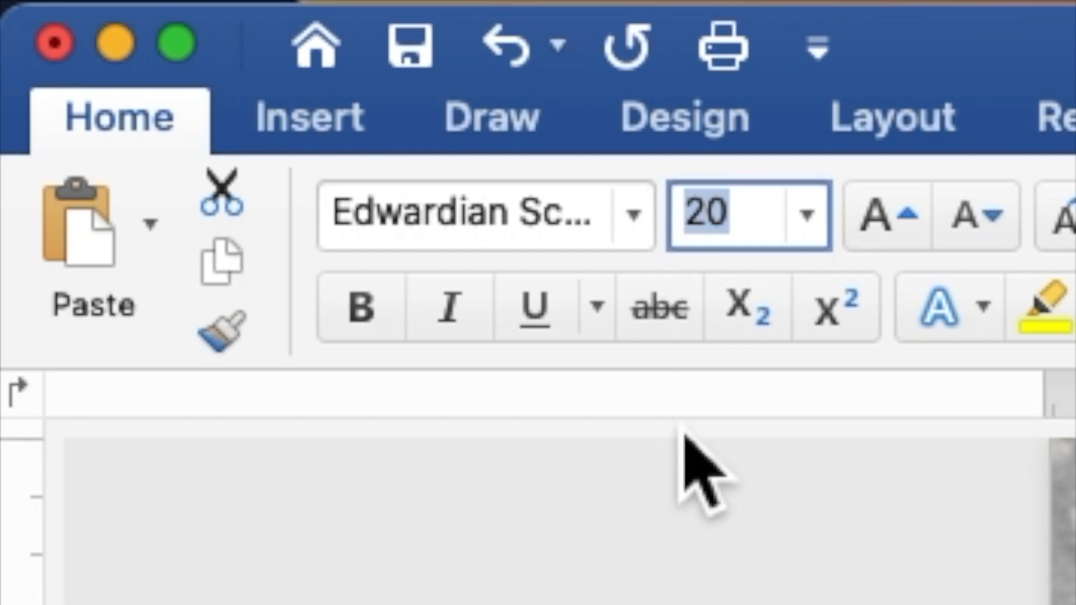
{"action": "type", "text": "40"}
{"action": "key", "text": "Return"}
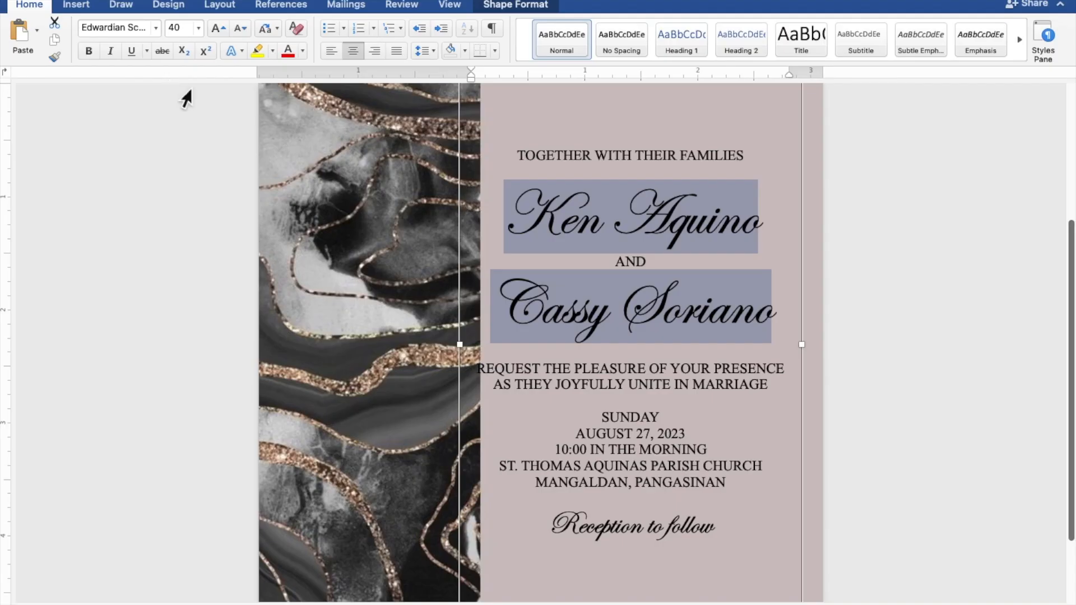
{"action": "left_click", "coordinate": [645, 175]}
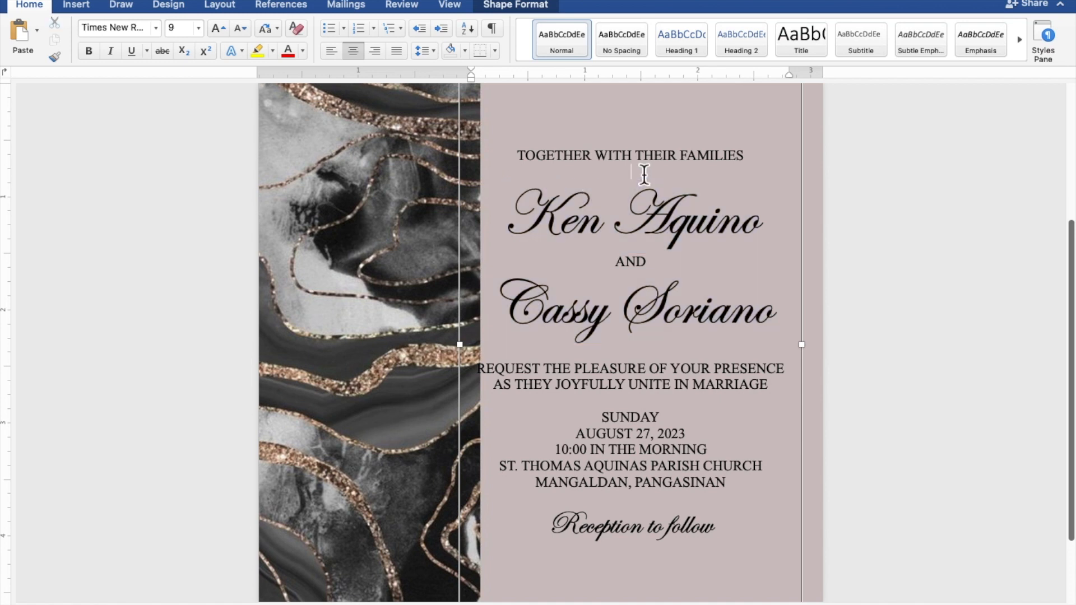
- Insert blank lines after the opening line and names, and before SUNDAY and Reception to follow
{"action": "key", "text": "Return"}
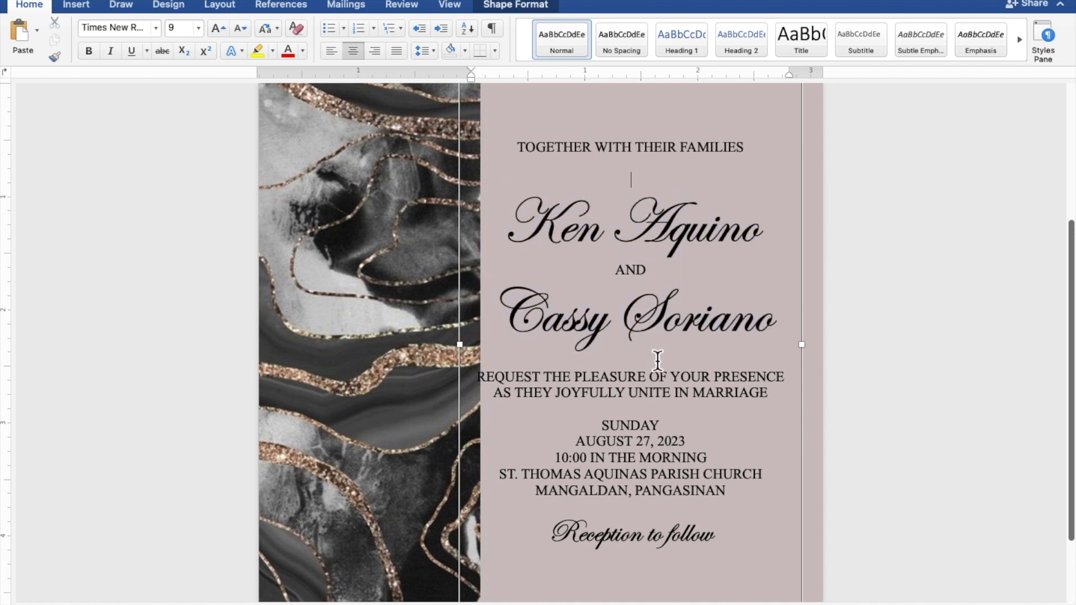
{"action": "key", "text": "Return"}
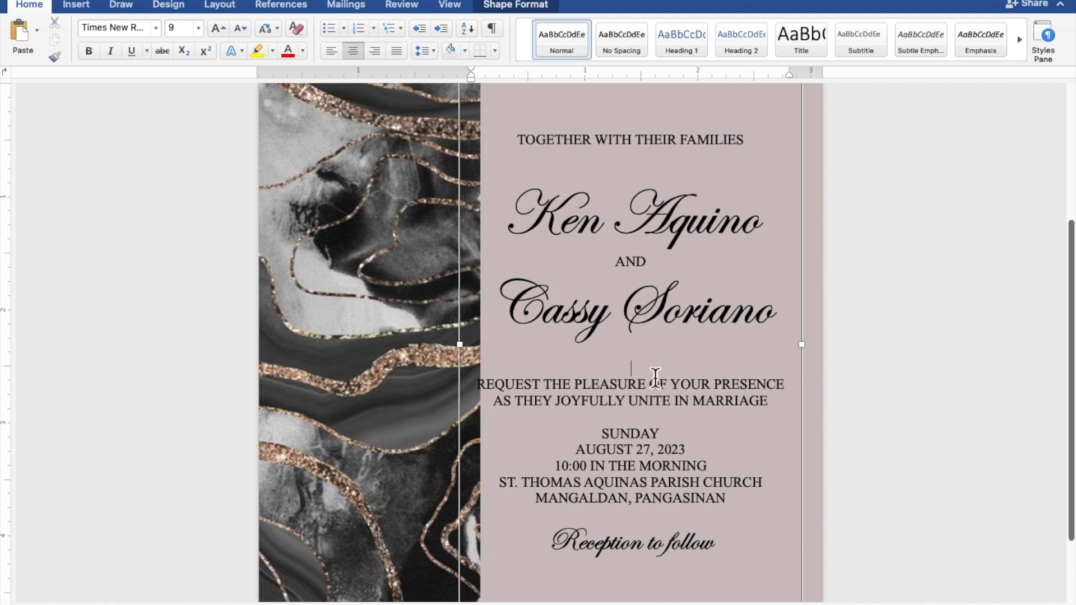
{"action": "key", "text": "Return"}
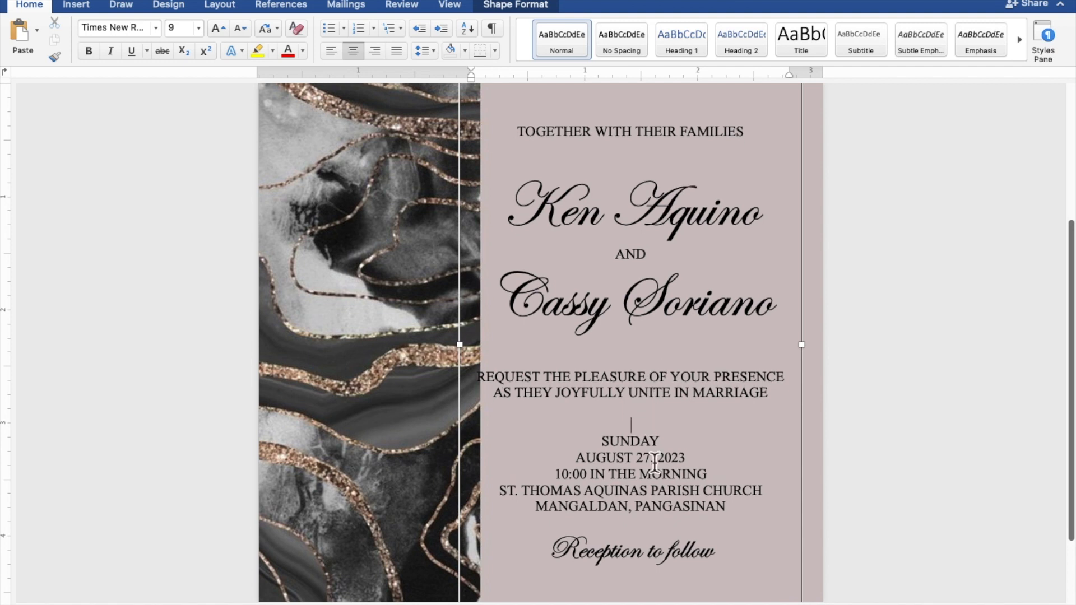
{"action": "key", "text": "Return"}
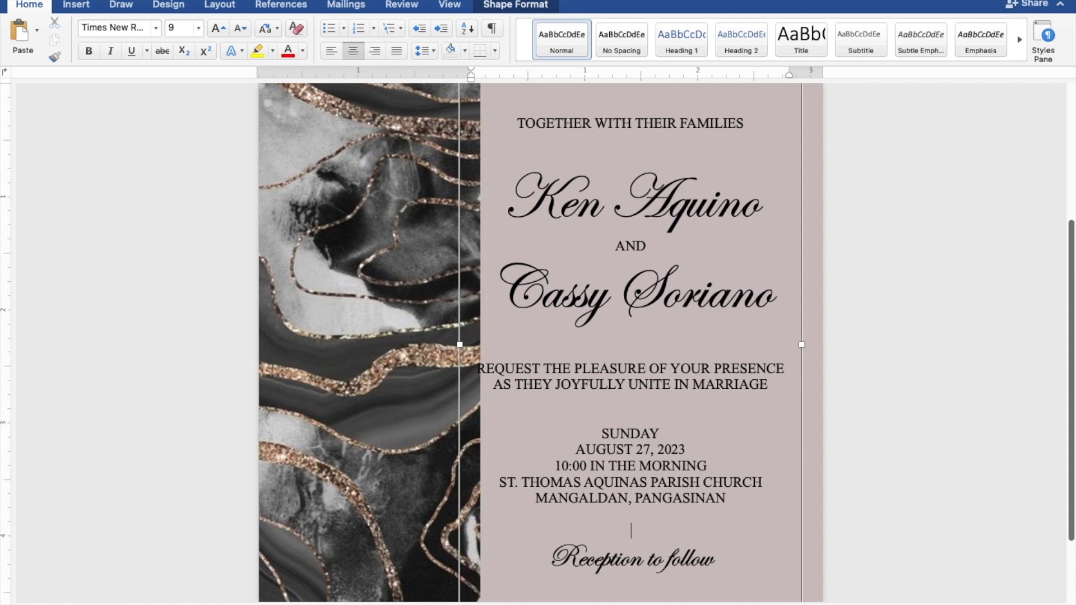
{"action": "scroll", "coordinate": [660, 526], "scroll_direction": "down", "scroll_amount": 5}
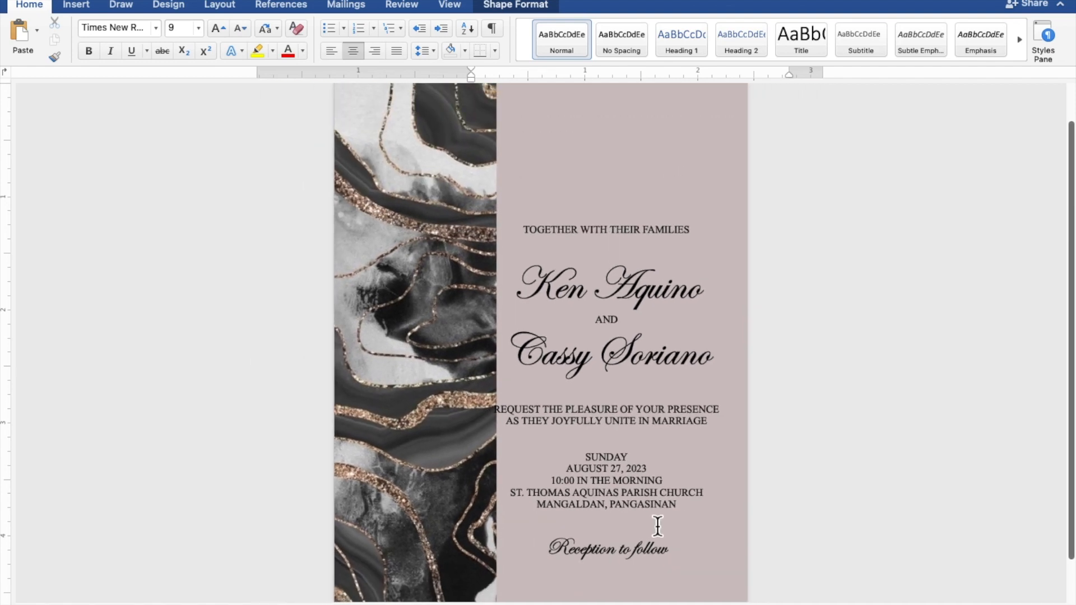
{"action": "scroll", "coordinate": [658, 525], "scroll_direction": "down", "scroll_amount": 4}
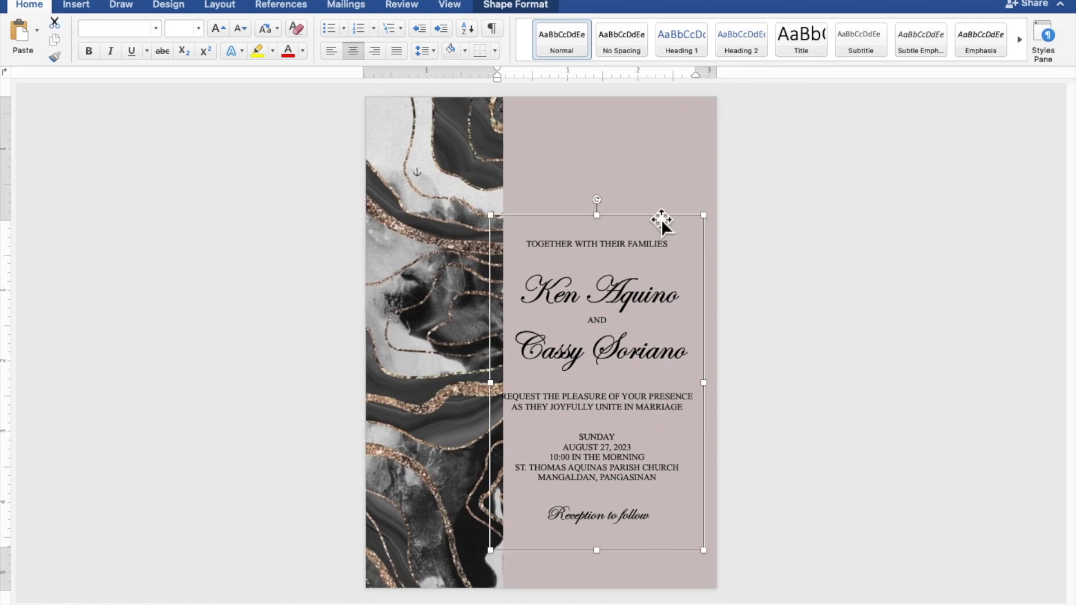
- Drag the text box down and right to about 1.95" left, 1.93" top
{"action": "left_click_drag", "start_coordinate": [661, 220], "coordinate": [672, 237]}
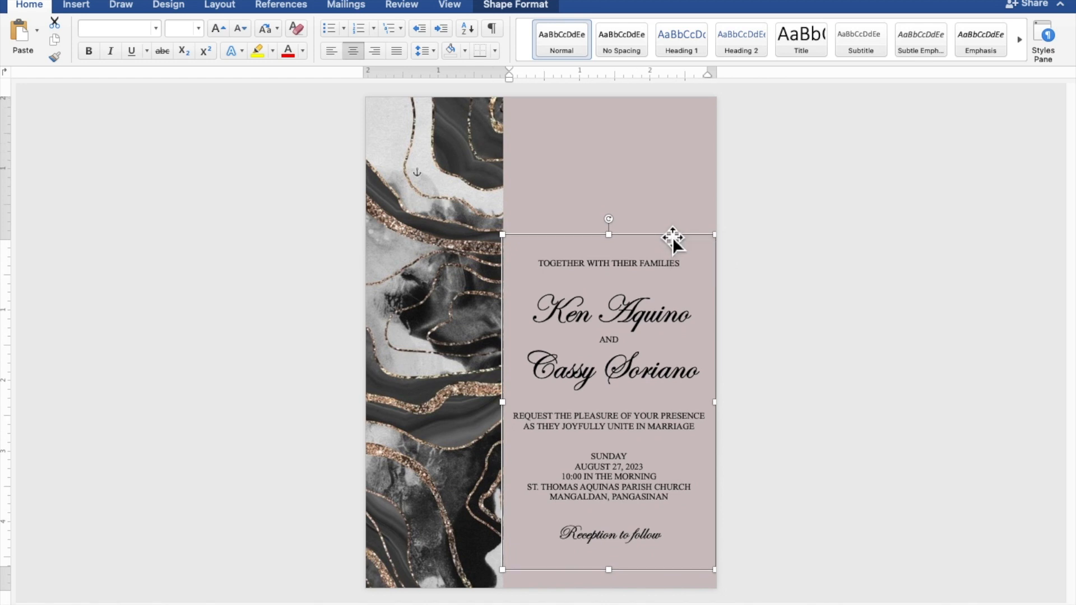
{"action": "left_click", "coordinate": [928, 256]}
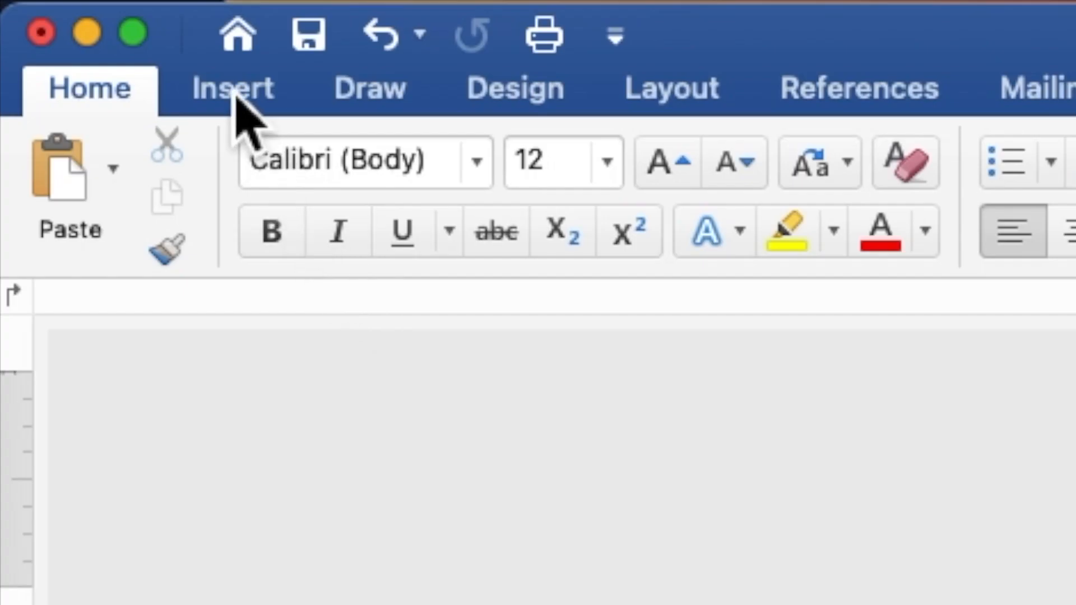
- Draw a 1.42" × 1.86" rectangle above the wording and type the initial K inside it
{"action": "left_click", "coordinate": [236, 97]}
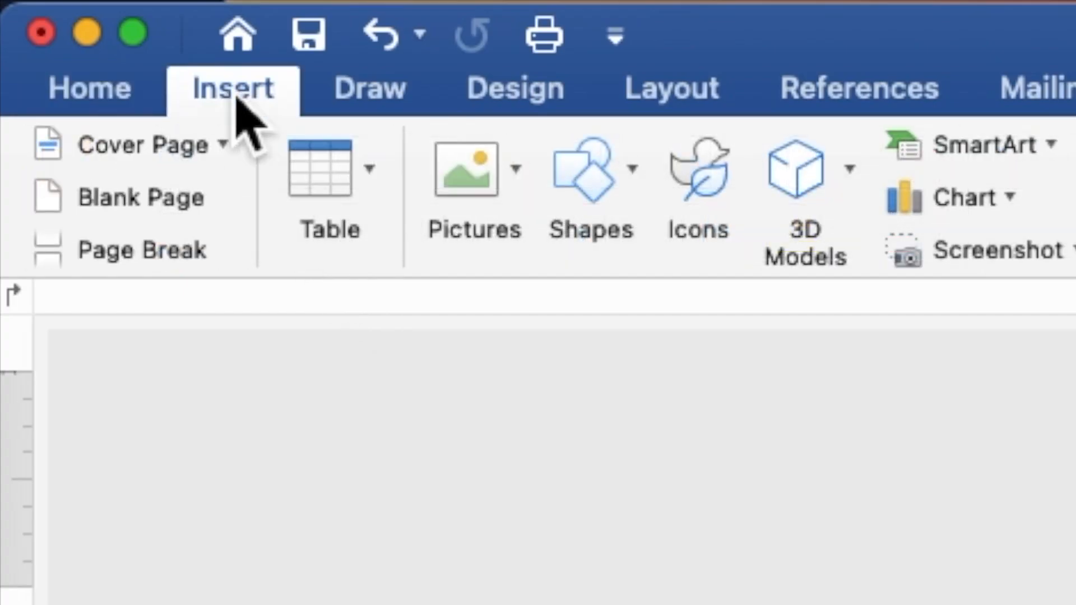
{"action": "left_click", "coordinate": [583, 182]}
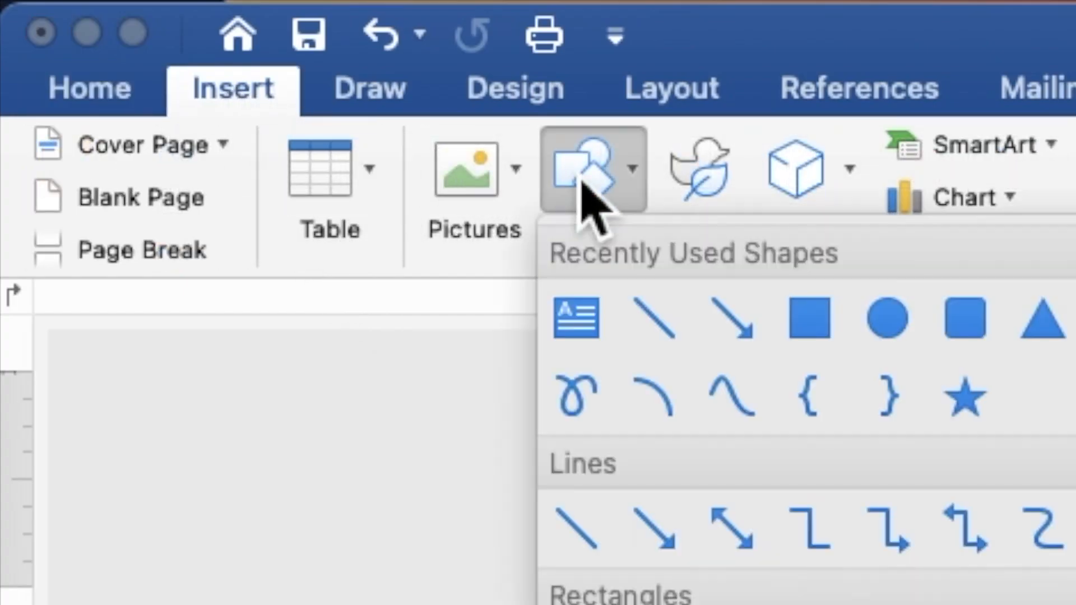
{"action": "left_click", "coordinate": [810, 320]}
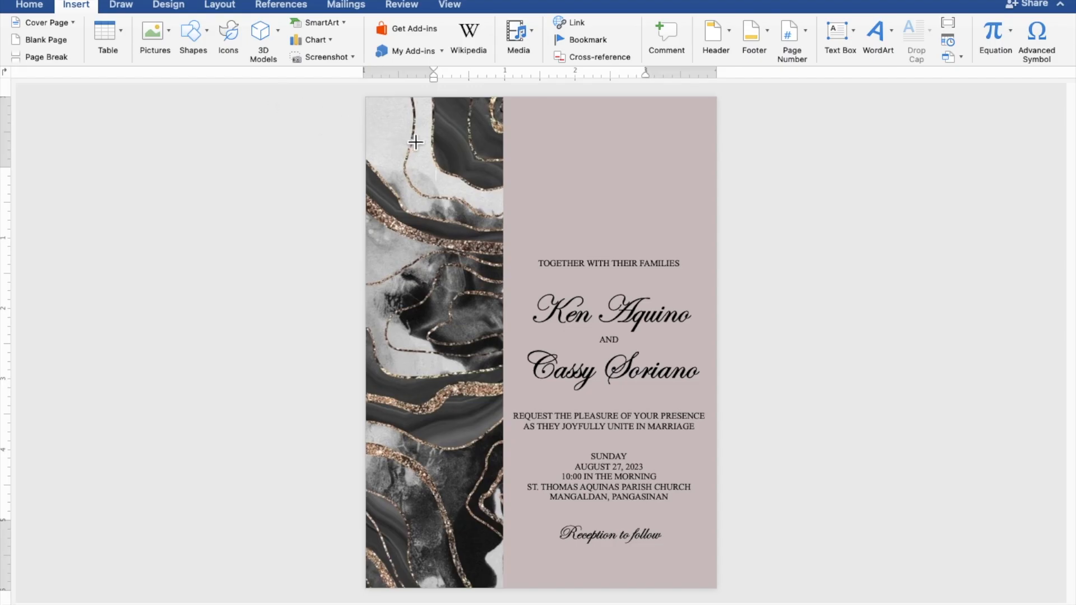
{"action": "mouse_move", "coordinate": [515, 129]}
{"action": "left_mouse_down"}
{"action": "mouse_move", "coordinate": [553, 183]}
{"action": "mouse_move", "coordinate": [614, 228]}
{"action": "mouse_move", "coordinate": [654, 233]}
{"action": "left_mouse_up"}
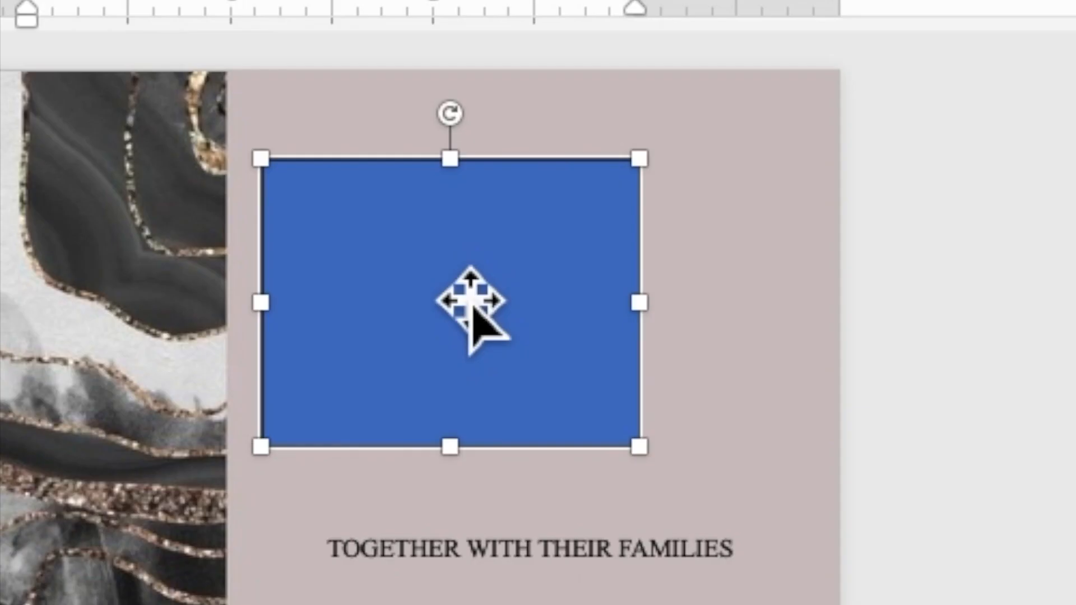
{"action": "right_click", "coordinate": [451, 275]}
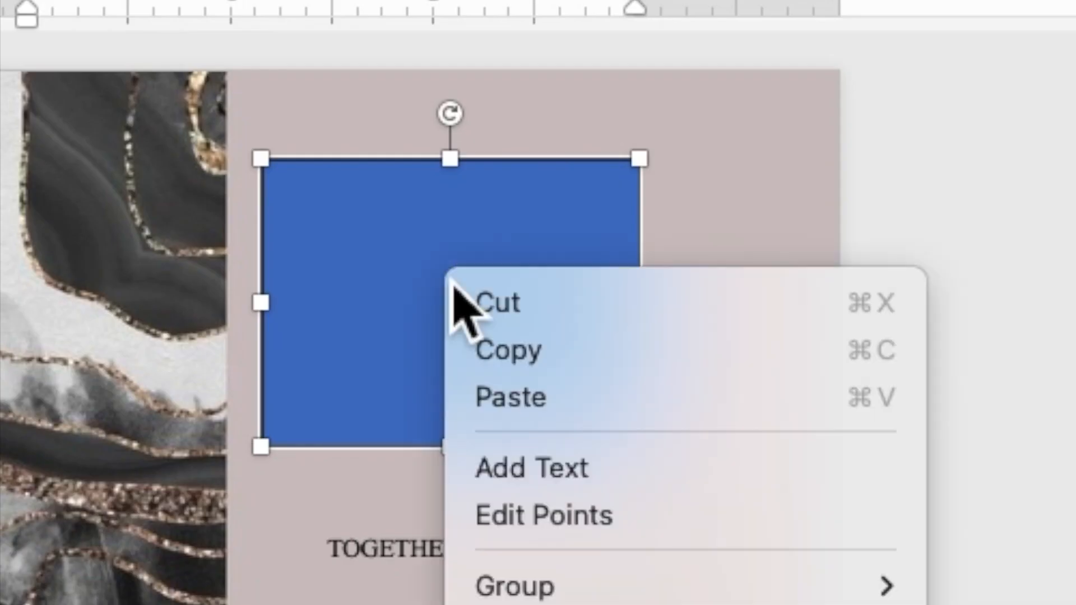
{"action": "left_click", "coordinate": [524, 478]}
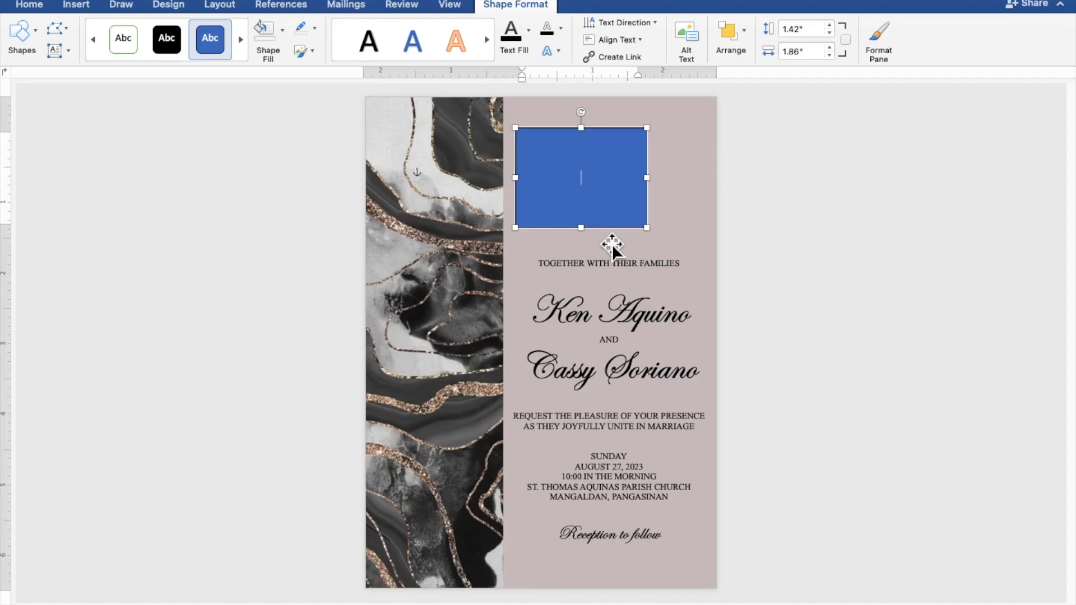
{"action": "type", "text": "K"}
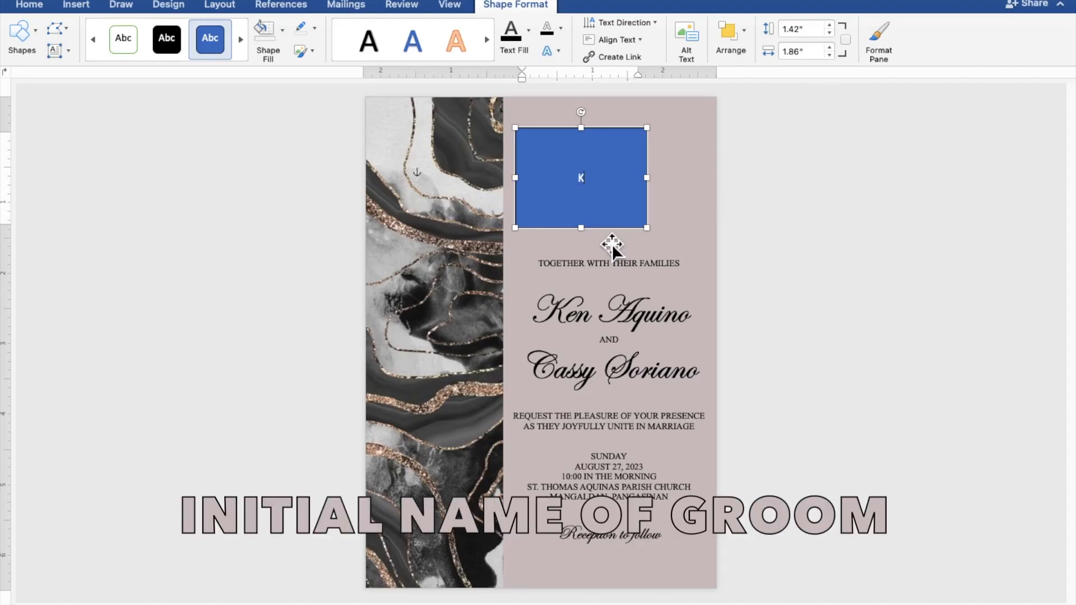
{"action": "left_click_drag", "start_coordinate": [587, 185], "coordinate": [578, 185]}
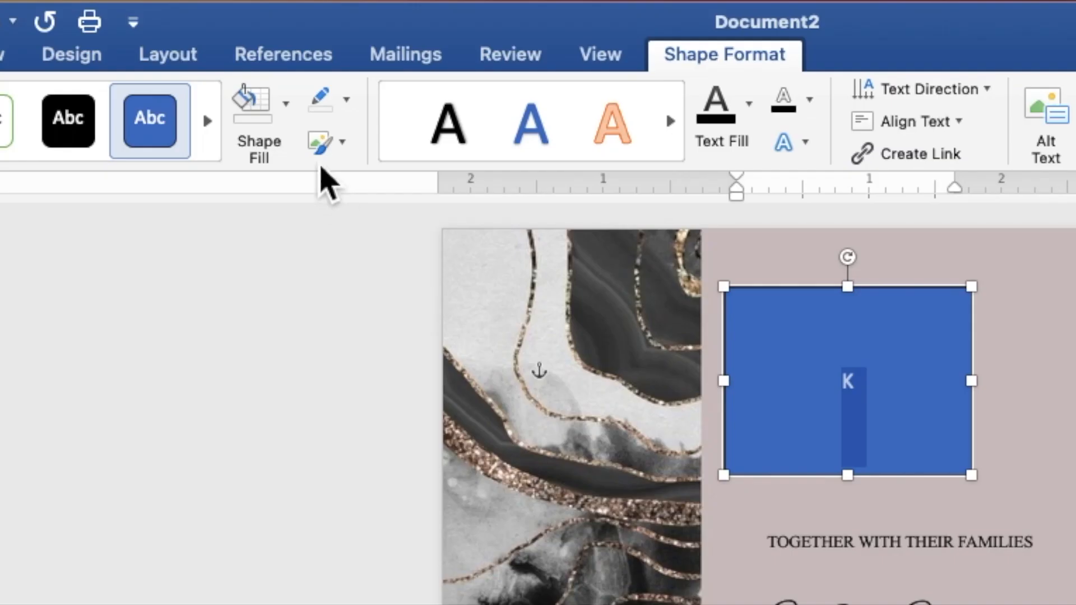
- Remove the initial's rectangle fill and outline, and colour its letter K black
{"action": "left_click", "coordinate": [289, 130]}
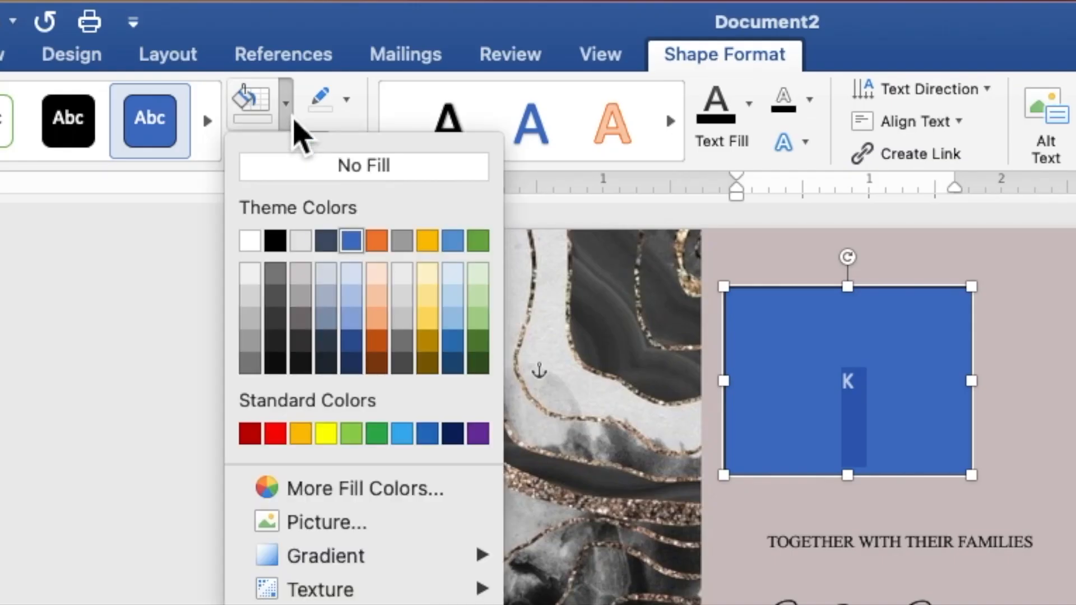
{"action": "left_click", "coordinate": [288, 170]}
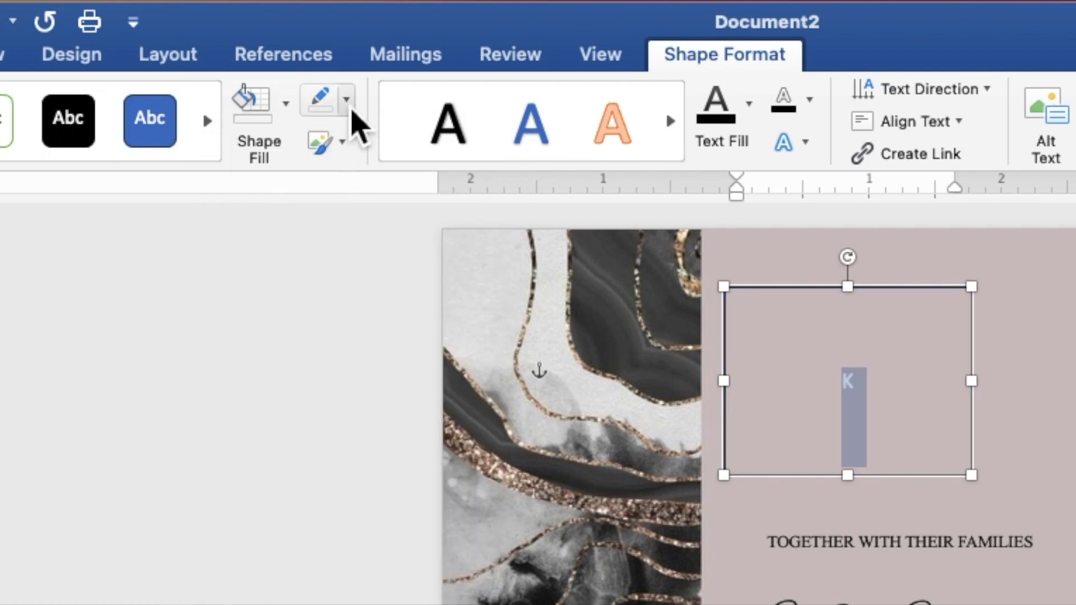
{"action": "left_click", "coordinate": [349, 106]}
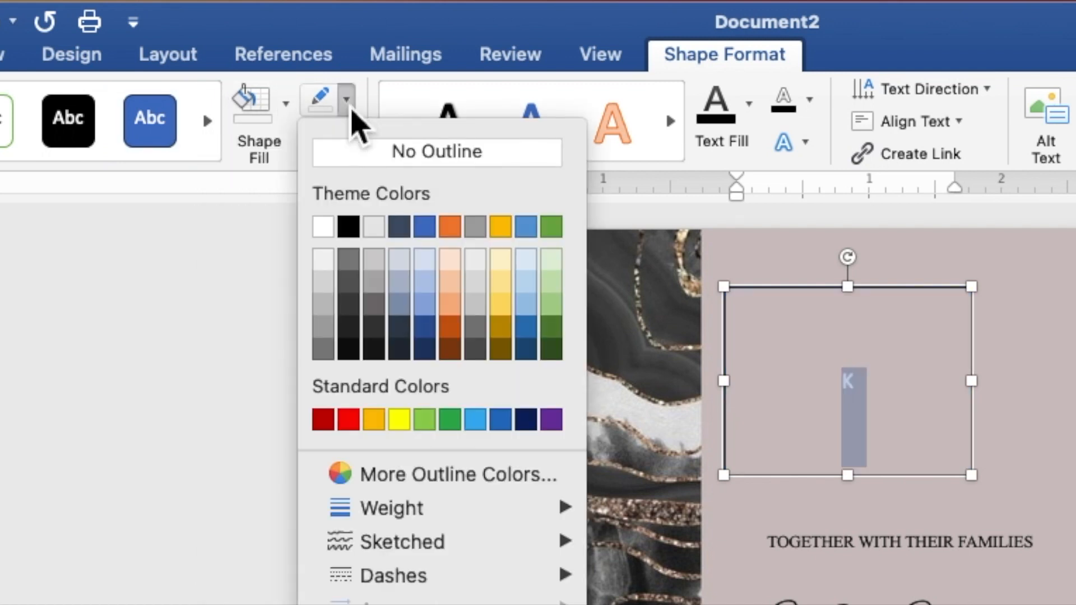
{"action": "left_click", "coordinate": [358, 155]}
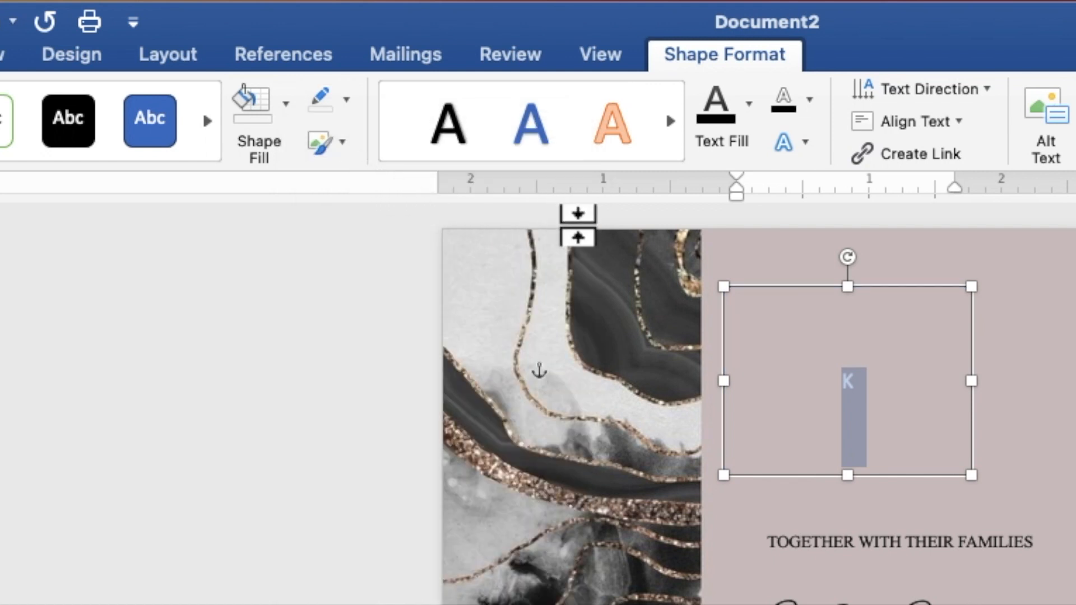
{"action": "left_click", "coordinate": [749, 122]}
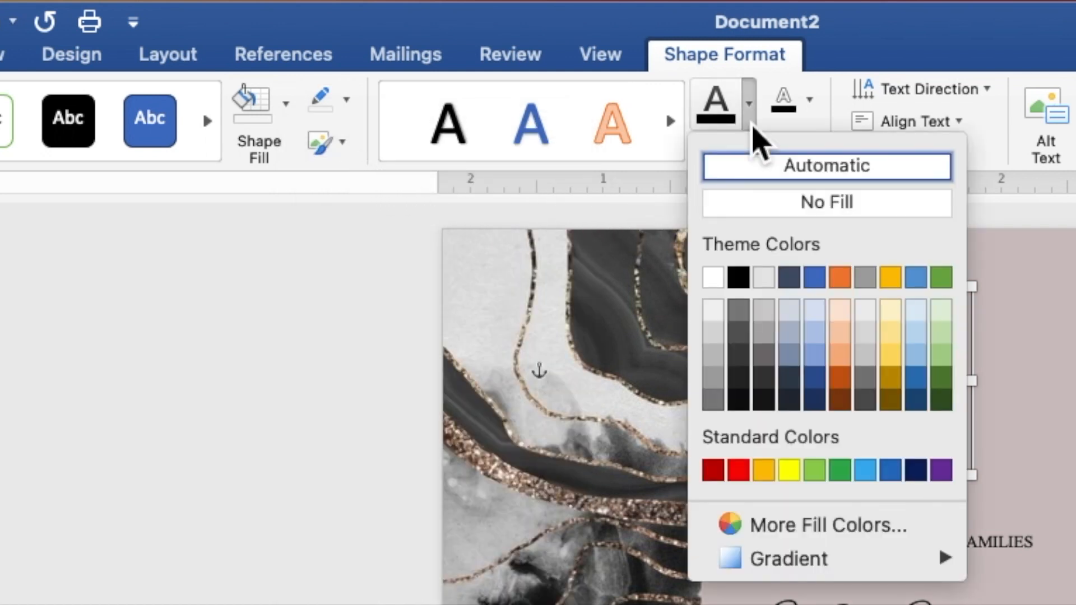
{"action": "left_click", "coordinate": [740, 281]}
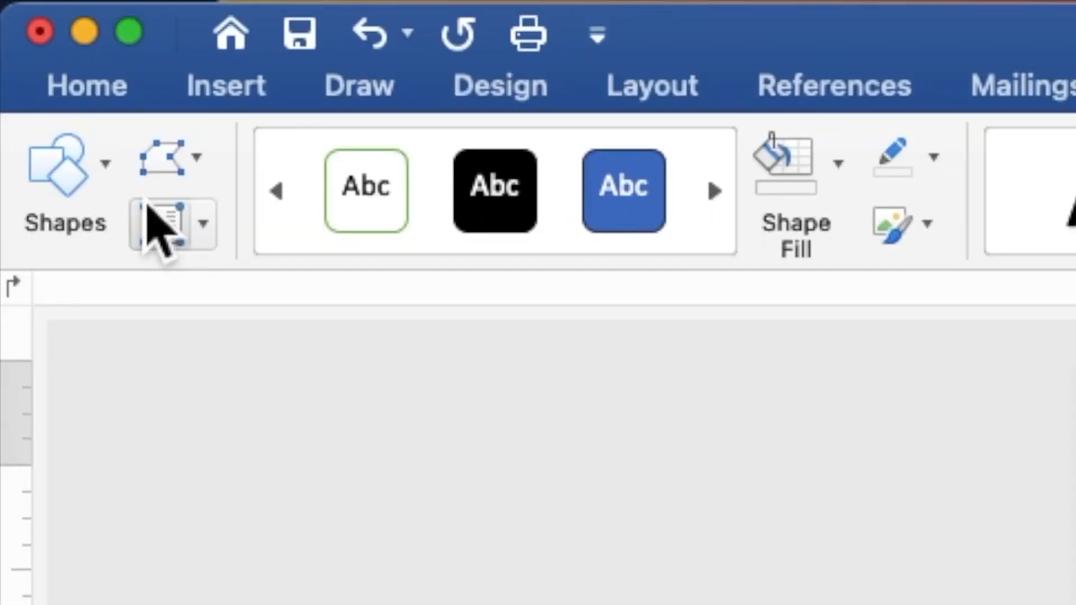
- Make the K 100-pt Edwardian Script ITC and enlarge its box to about 2.57" by 1.66"
{"action": "left_click", "coordinate": [89, 93]}
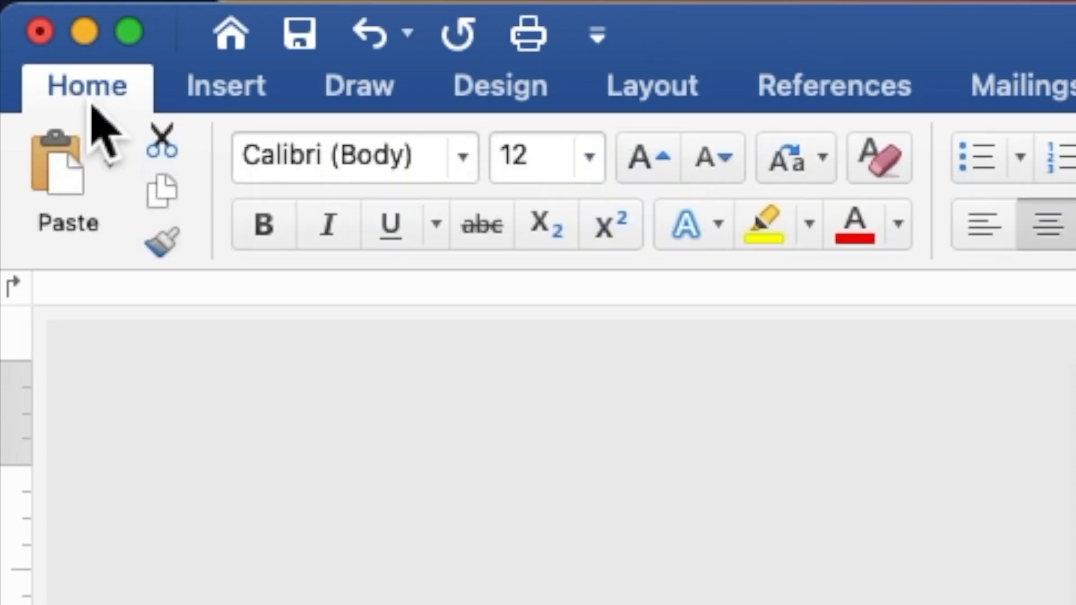
{"action": "left_click", "coordinate": [473, 168]}
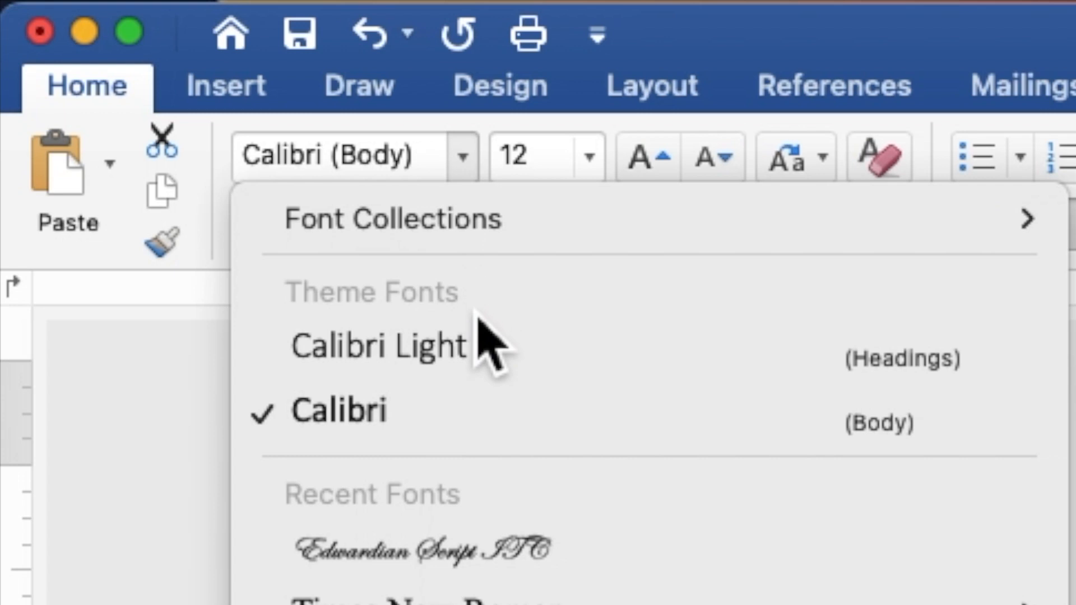
{"action": "left_click", "coordinate": [478, 546]}
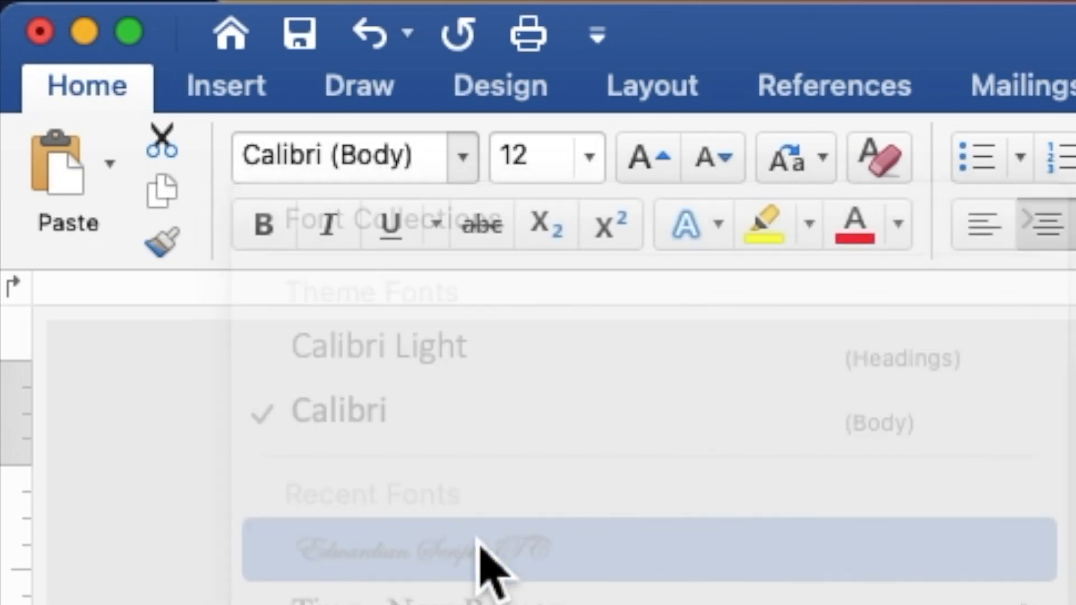
{"action": "left_click_drag", "start_coordinate": [555, 171], "coordinate": [500, 163]}
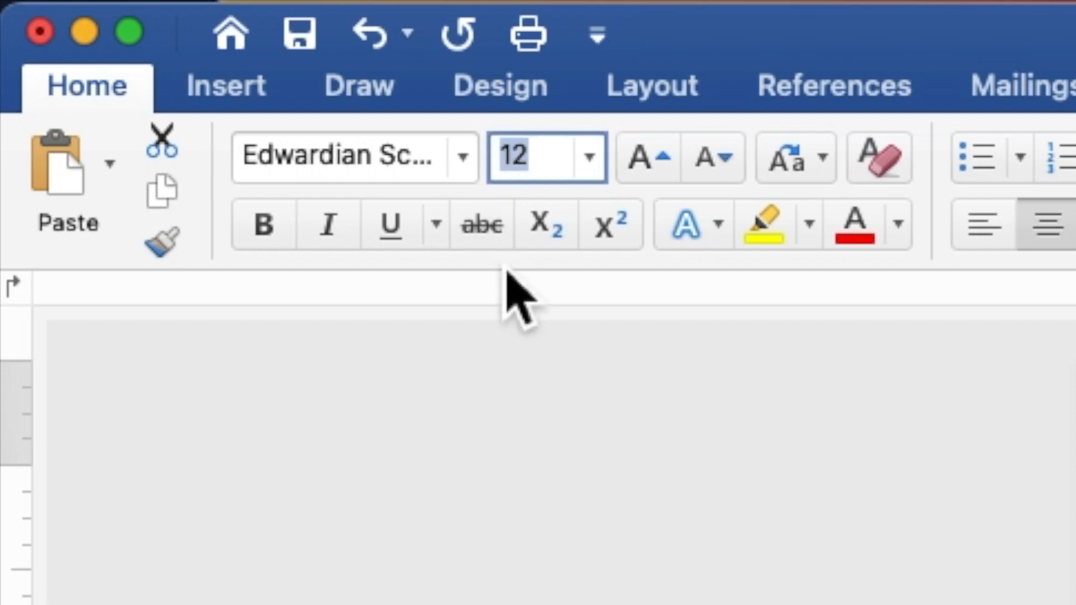
{"action": "type", "text": "1"}
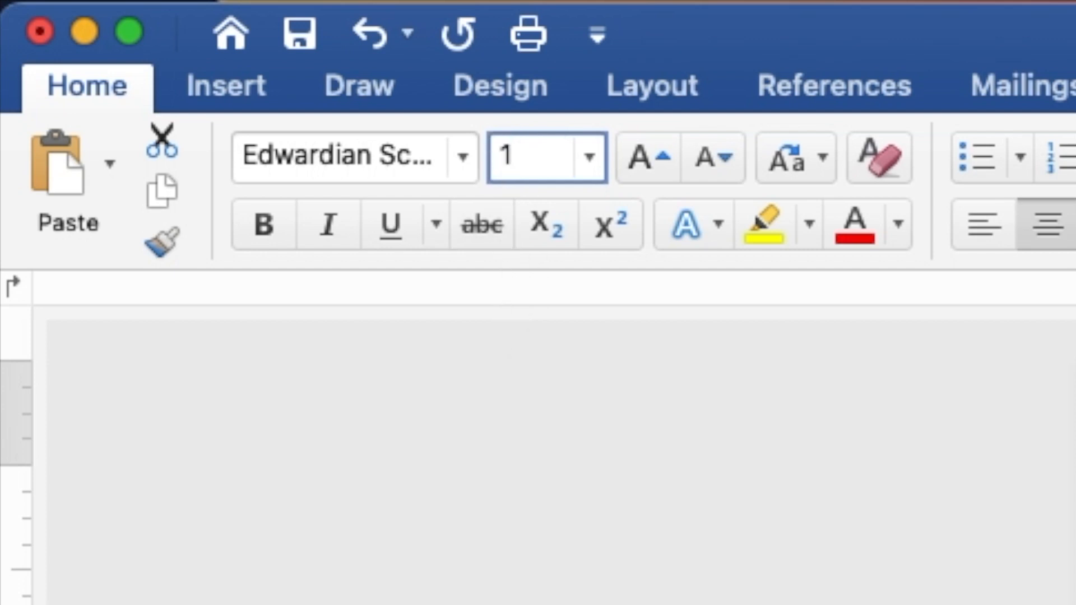
{"action": "type", "text": "00"}
{"action": "key", "text": "Return"}
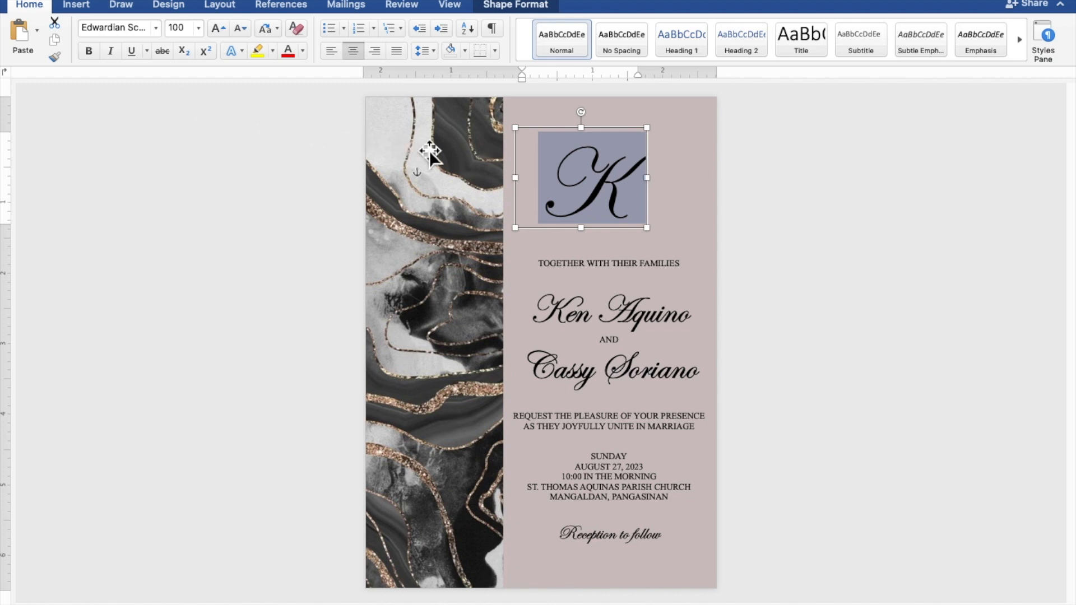
{"action": "left_click_drag", "start_coordinate": [650, 231], "coordinate": [617, 189]}
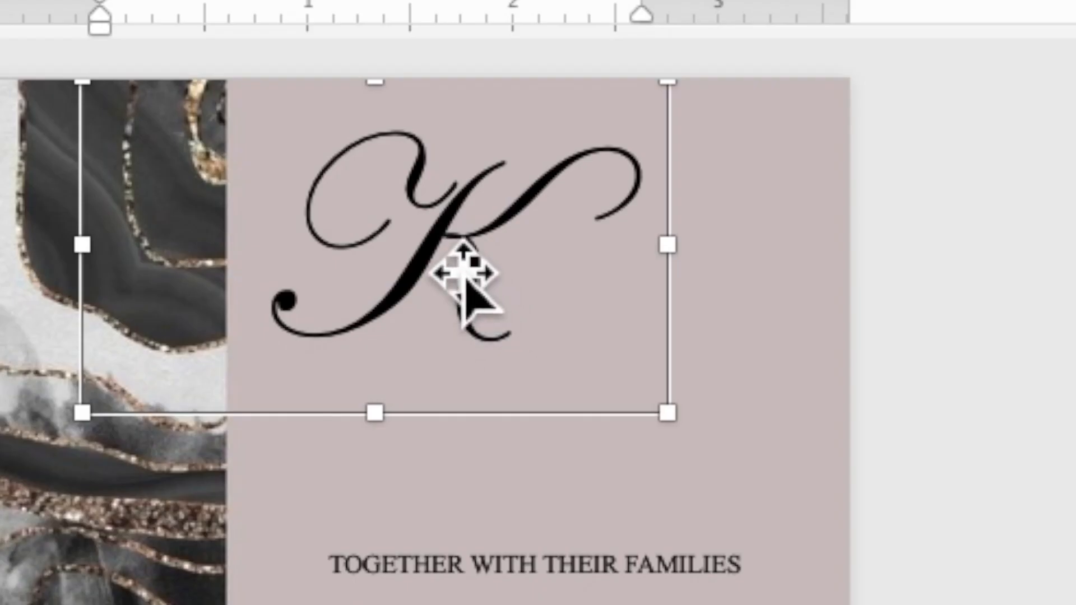
- Duplicate the K text box and place the copy overlapping down-right of the original
{"action": "right_click", "coordinate": [577, 157]}
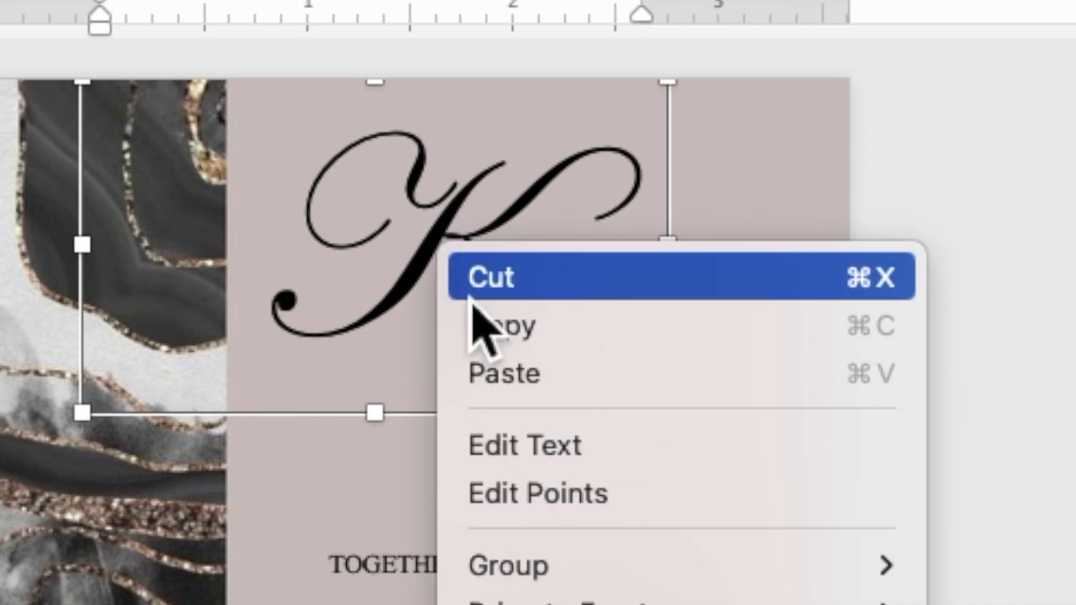
{"action": "left_click", "coordinate": [500, 339]}
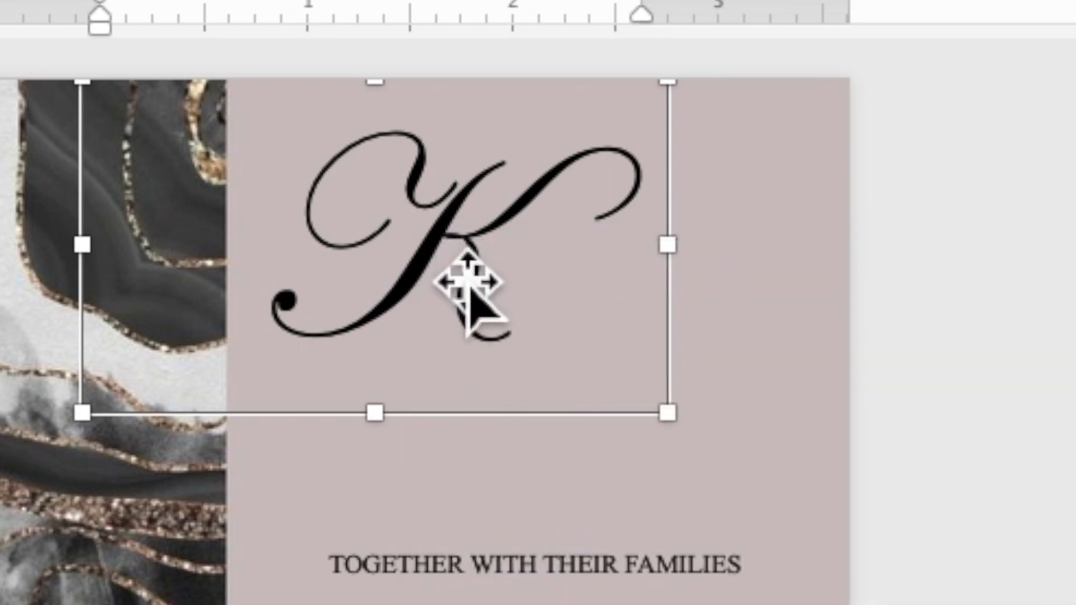
{"action": "right_click", "coordinate": [449, 261]}
{"action": "left_click", "coordinate": [522, 386]}
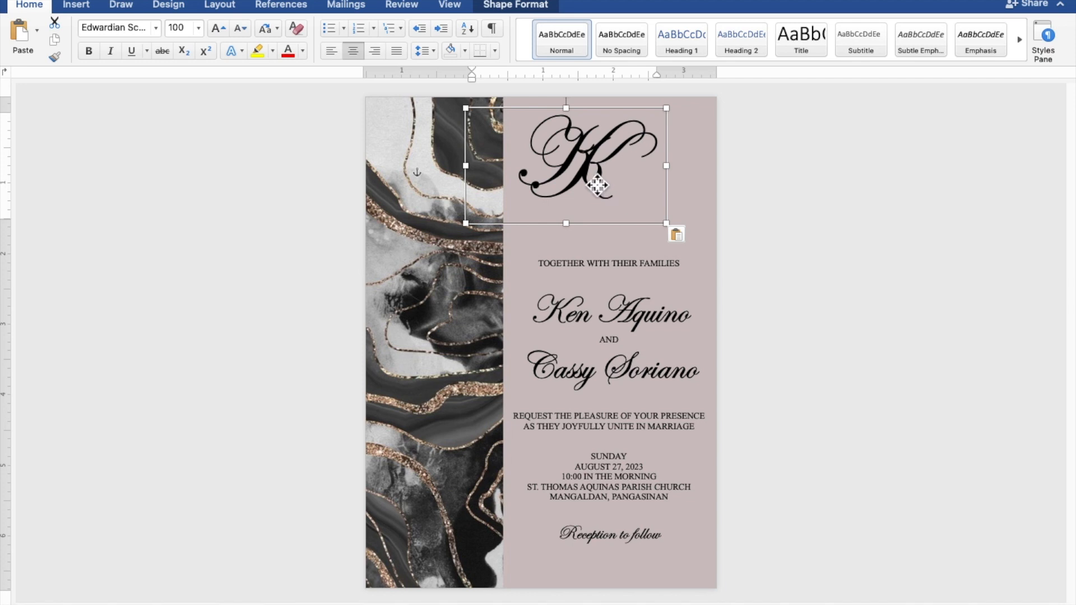
{"action": "left_click_drag", "start_coordinate": [597, 185], "coordinate": [635, 233]}
- Replace the duplicate's K with C and shift it further right beside the K
{"action": "left_click", "coordinate": [655, 231]}
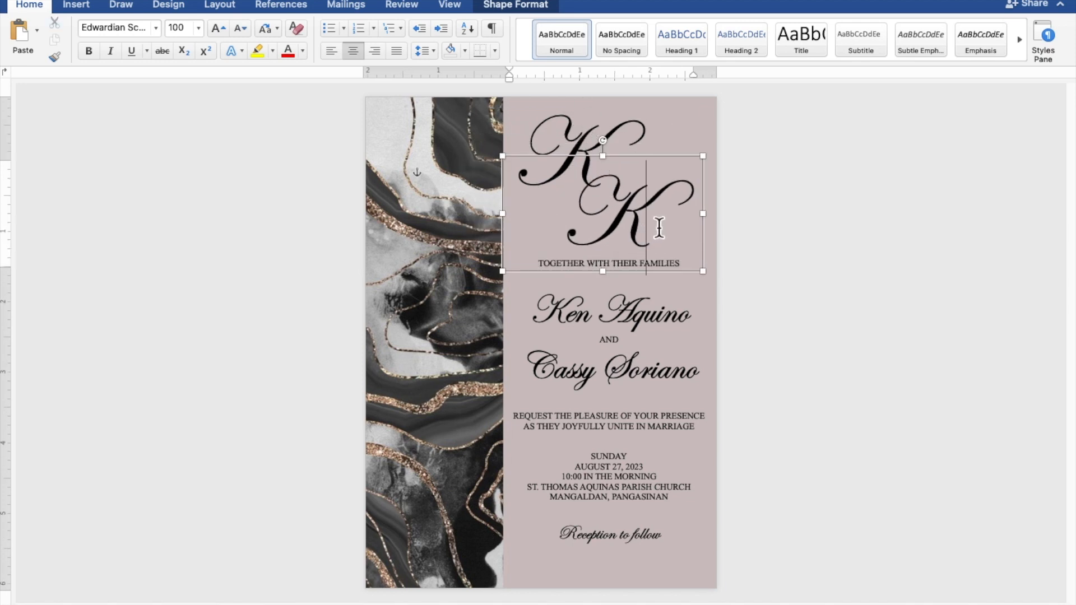
{"action": "left_click_drag", "start_coordinate": [626, 222], "coordinate": [597, 221]}
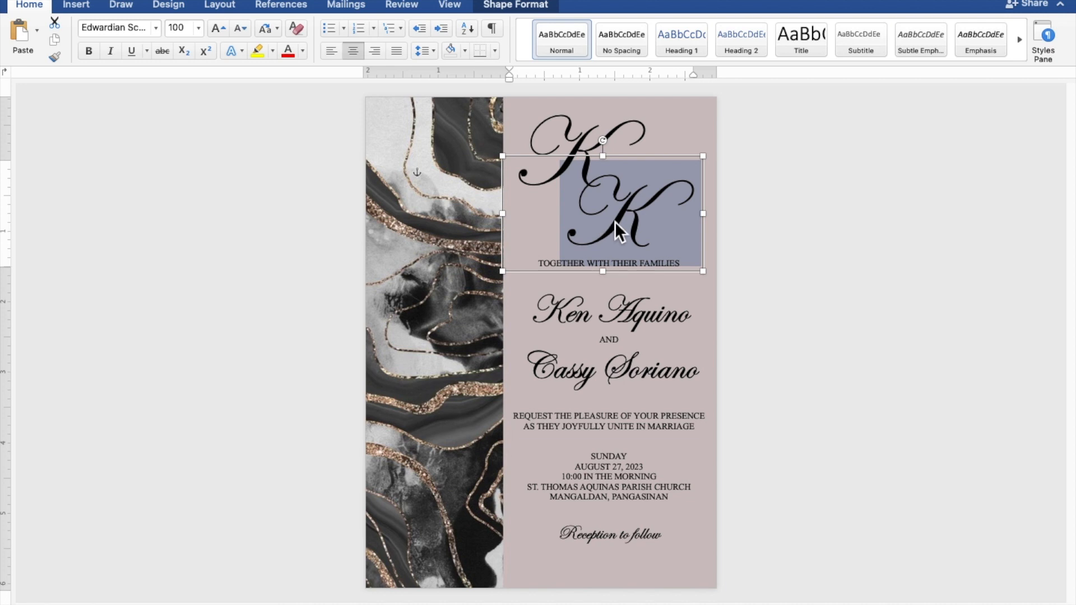
{"action": "type", "text": "C"}
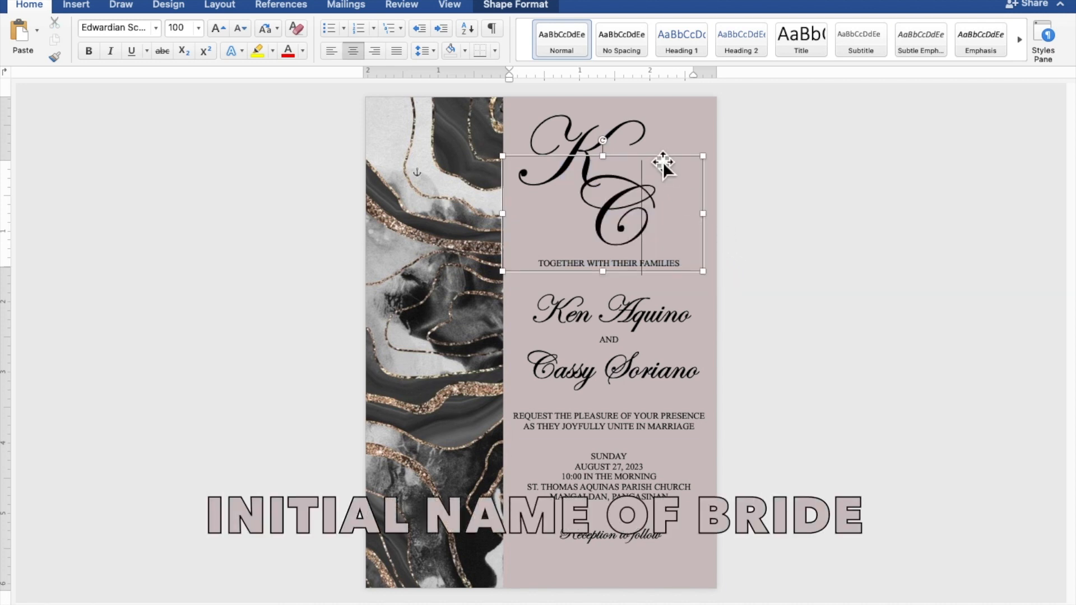
{"action": "left_click_drag", "start_coordinate": [665, 160], "coordinate": [674, 158]}
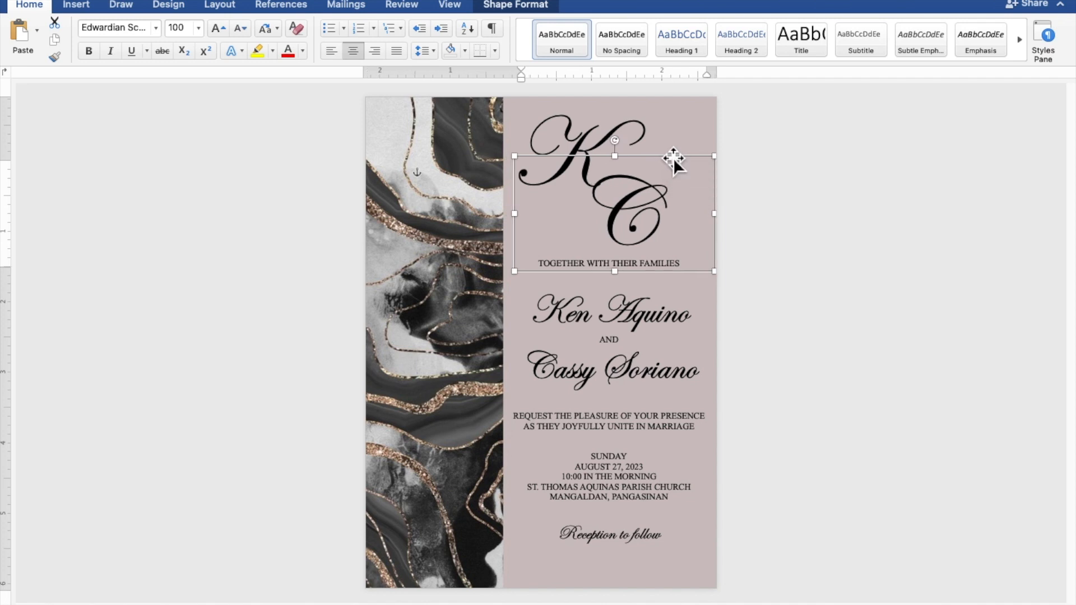
- Nudge the C down, then move both initials three steps right together and deselect
{"action": "key", "text": "Down"}
{"action": "key", "text": "Down"}
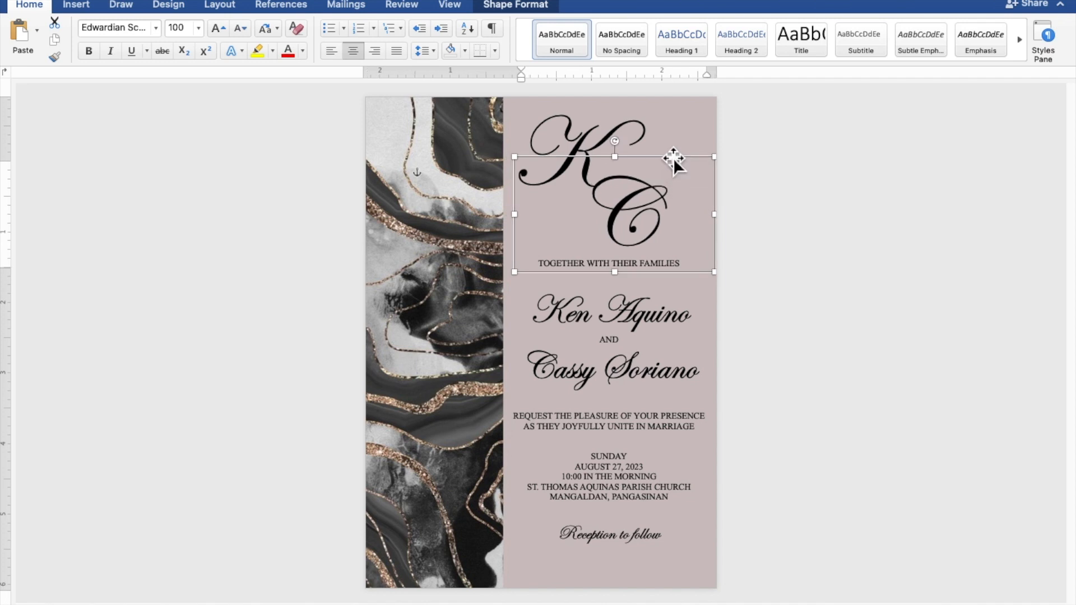
{"action": "left_click", "coordinate": [637, 133], "text": "shift"}
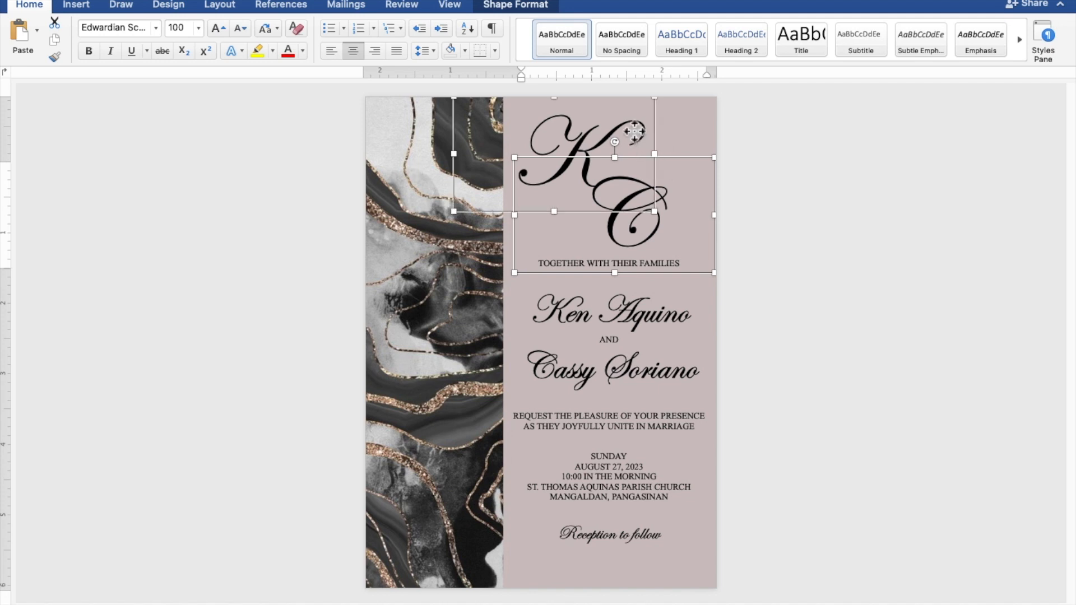
{"action": "key", "text": "Right"}
{"action": "key", "text": "Right"}
{"action": "key", "text": "Right"}
{"action": "key", "text": "Right"}
{"action": "key", "text": "Right"}
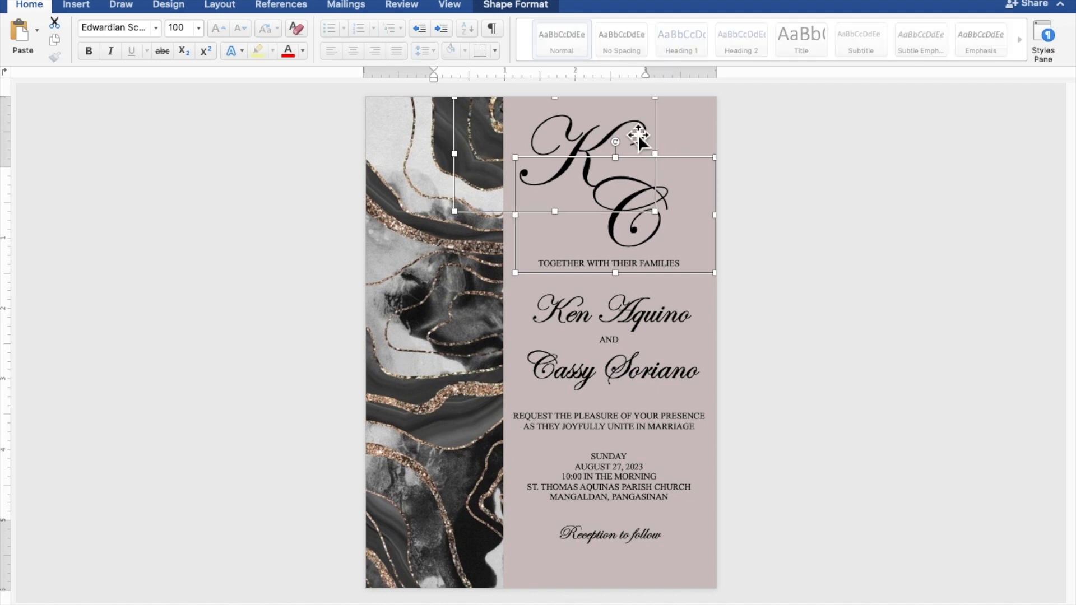
{"action": "key", "text": "Right"}
{"action": "key", "text": "Right"}
{"action": "key", "text": "Right"}
{"action": "key", "text": "Right"}
{"action": "key", "text": "Right"}
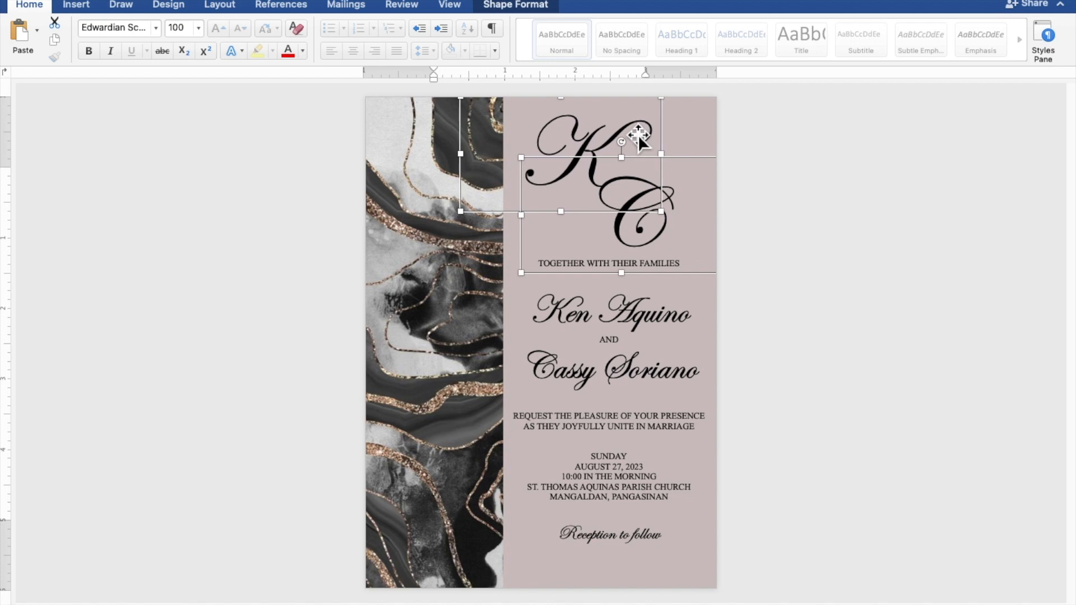
{"action": "key", "text": "Right"}
{"action": "key", "text": "Right"}
{"action": "key", "text": "Right"}
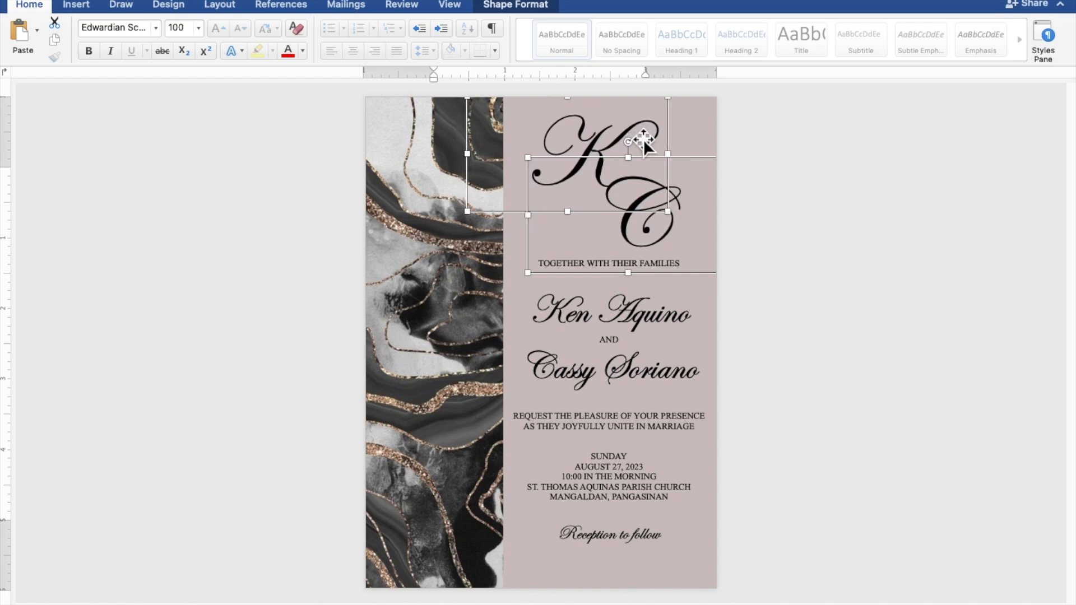
{"action": "left_click", "coordinate": [869, 189]}
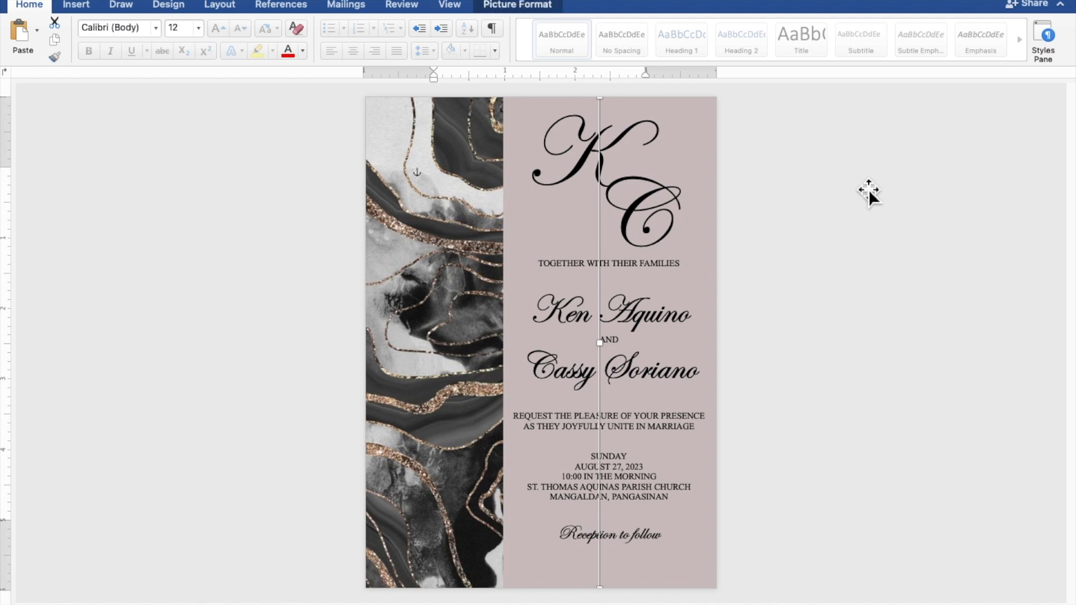
{"action": "left_click", "coordinate": [948, 187]}
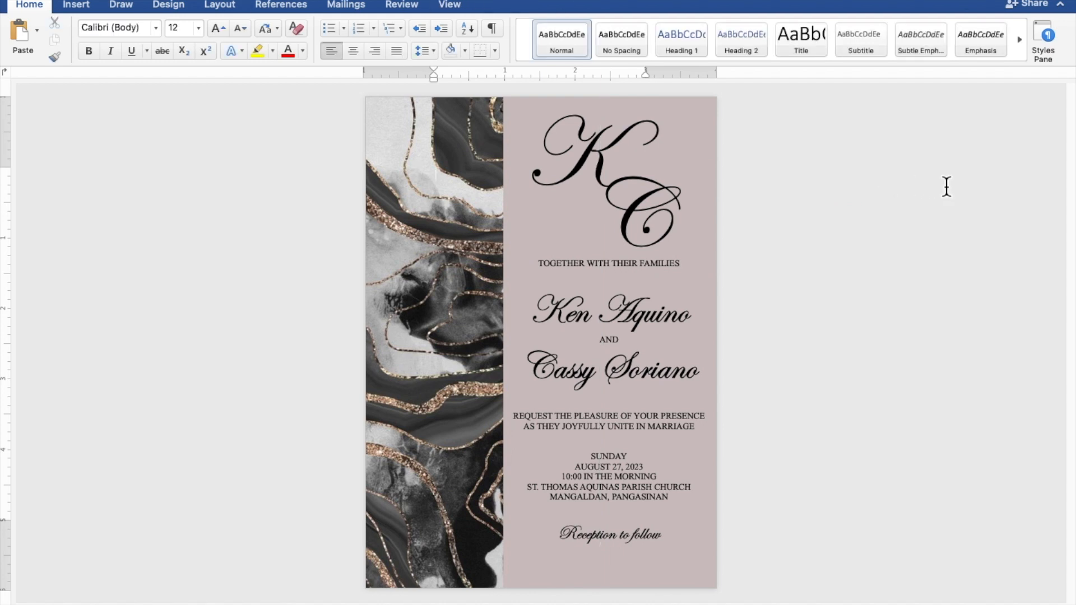